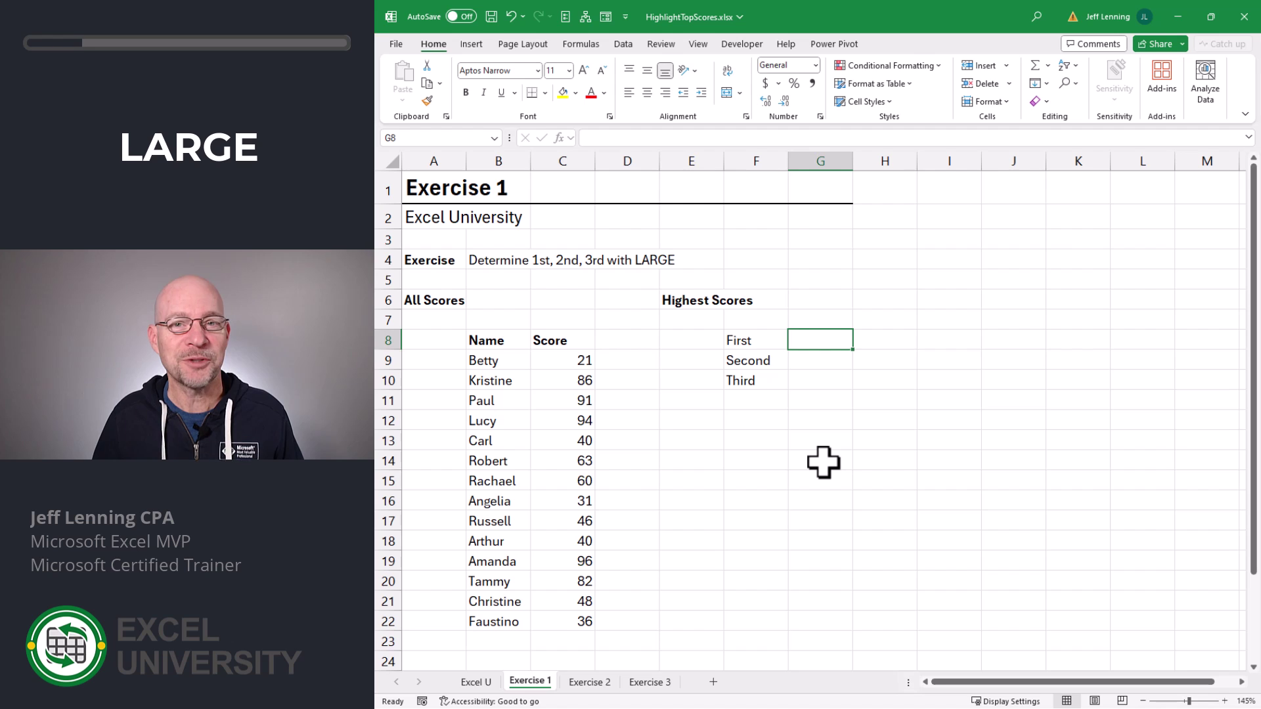
Enter =LARGE(C9:C22,1) in G8 for the First highest score
type("=lar")
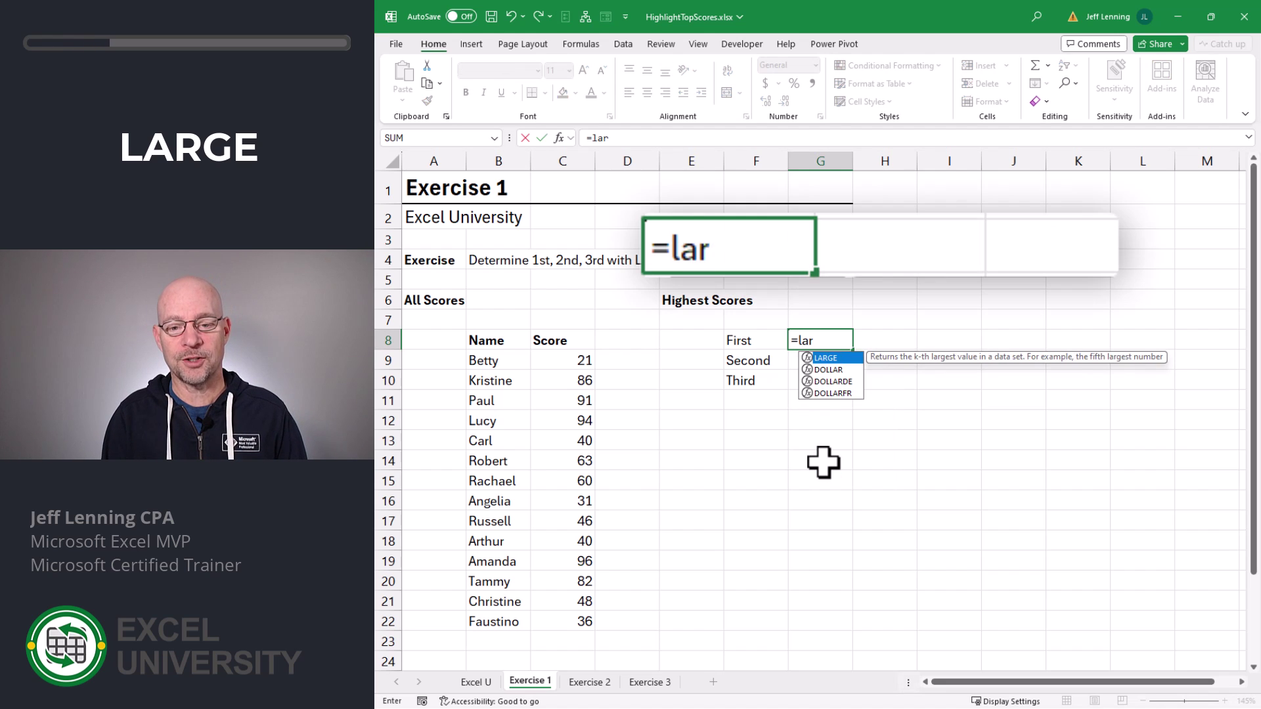
key("Tab")
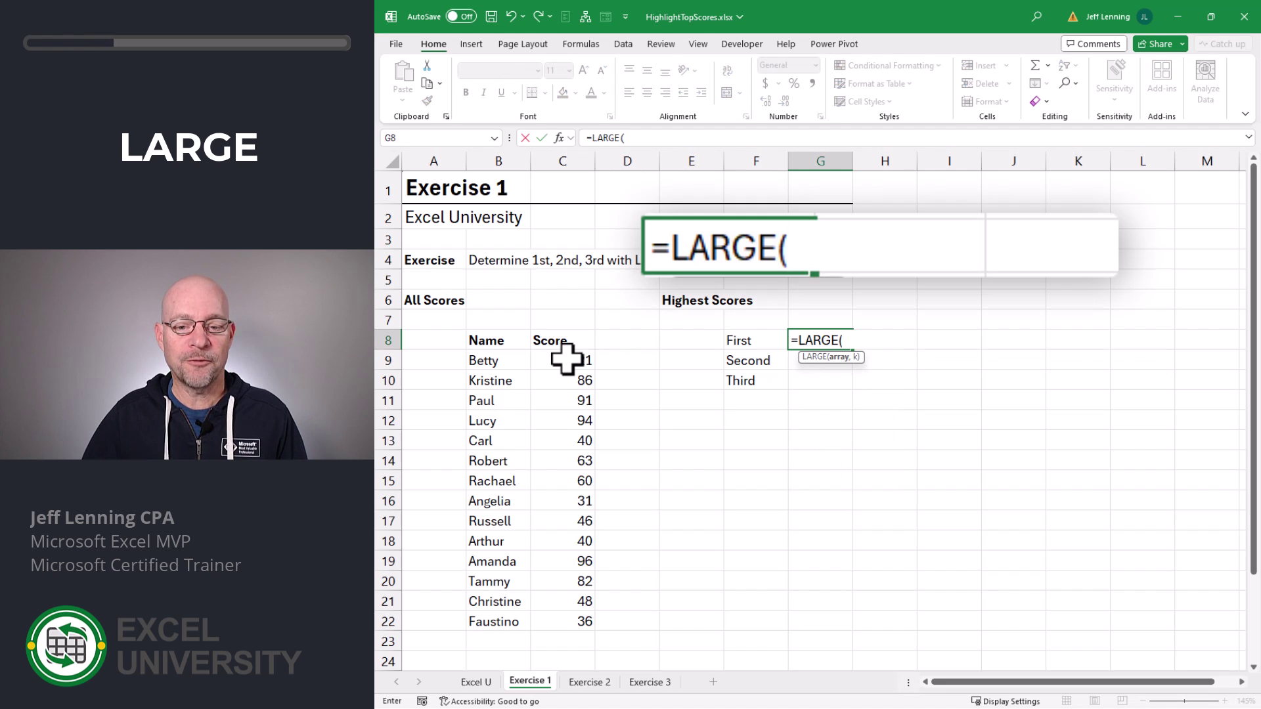
left_click_drag(566, 359, 608, 610)
type(",")
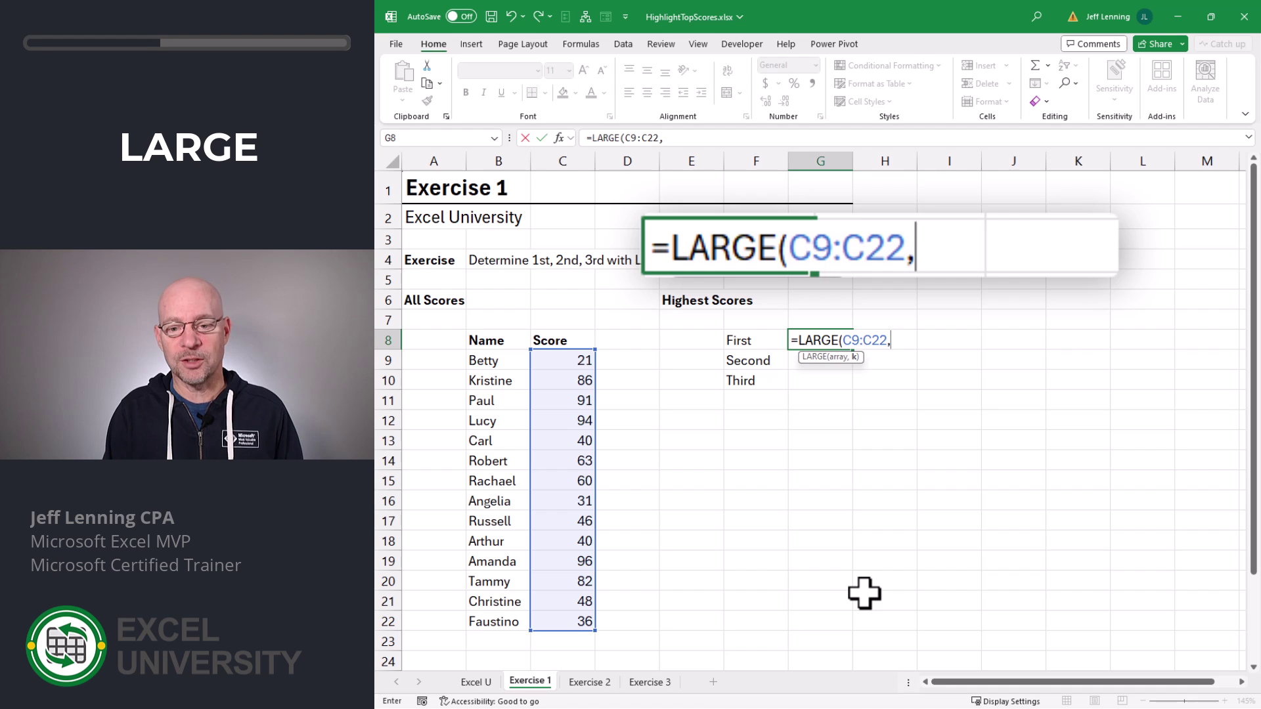
type("1)")
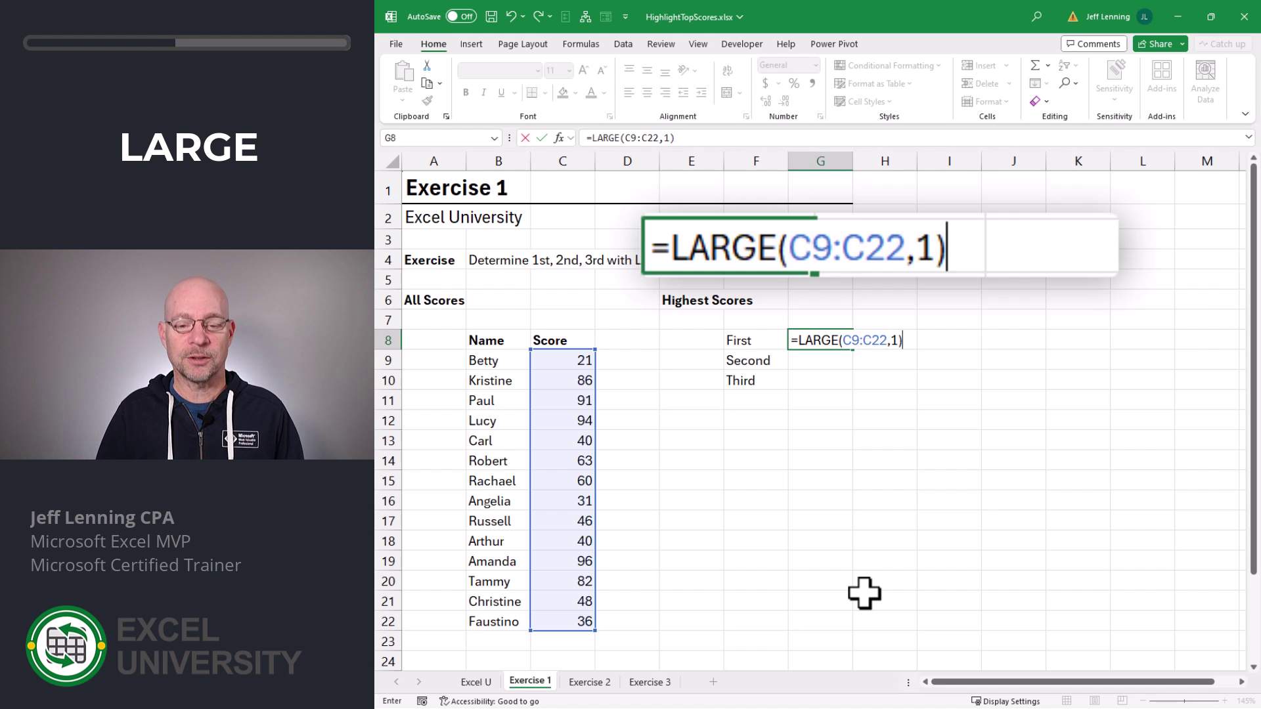
key("Return")
Enter =LARGE(C9:C22,2) in G9 for the Second highest score
type("=")
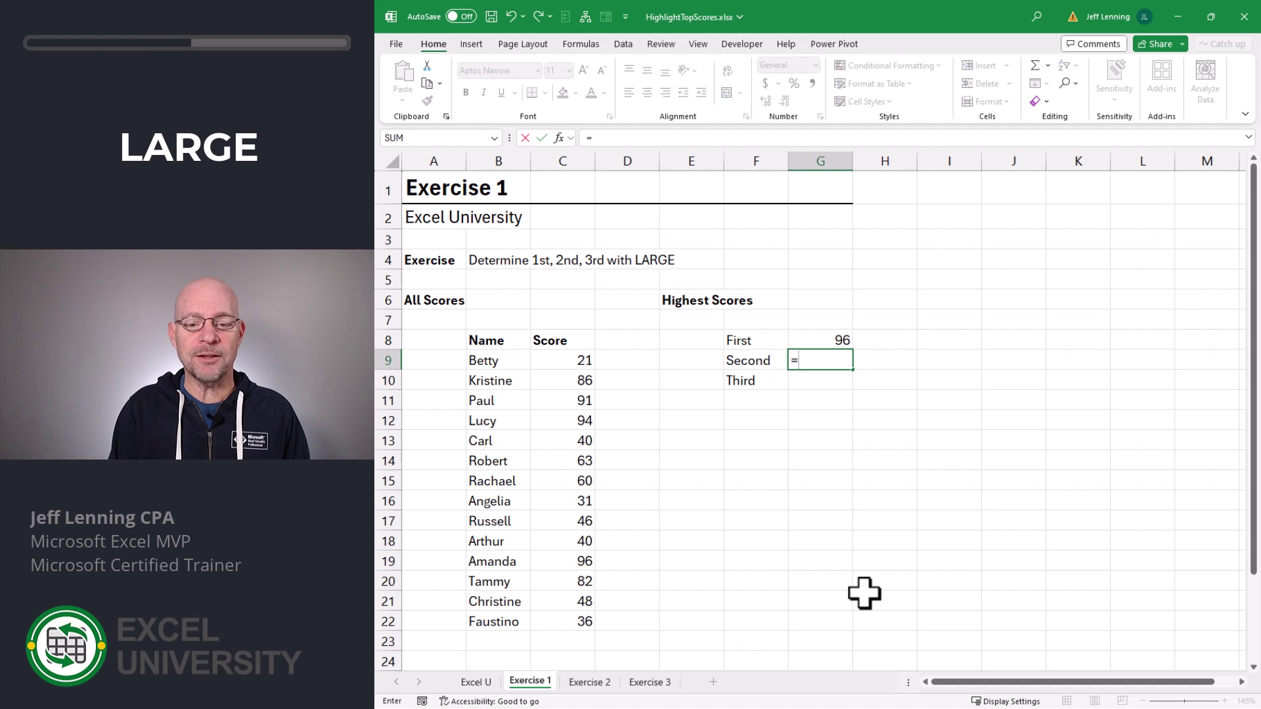
type("lar")
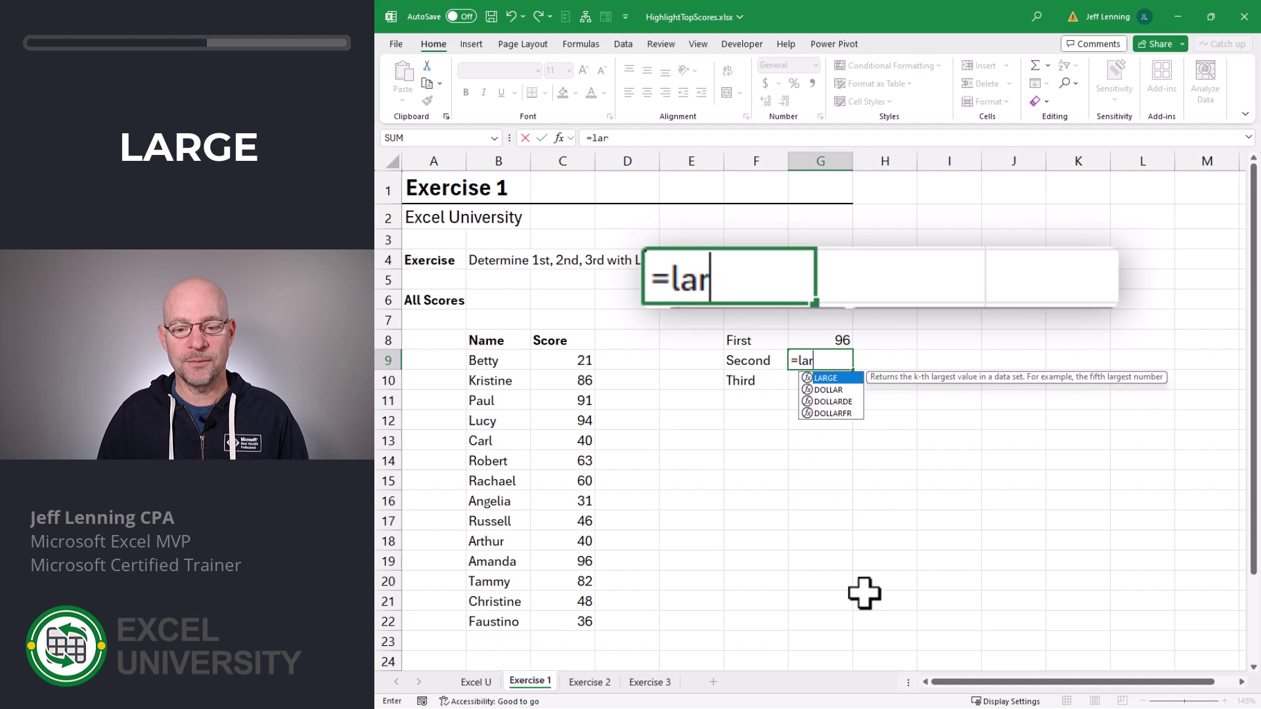
key("Tab")
left_click_drag(554, 360, 568, 618)
type(",2)")
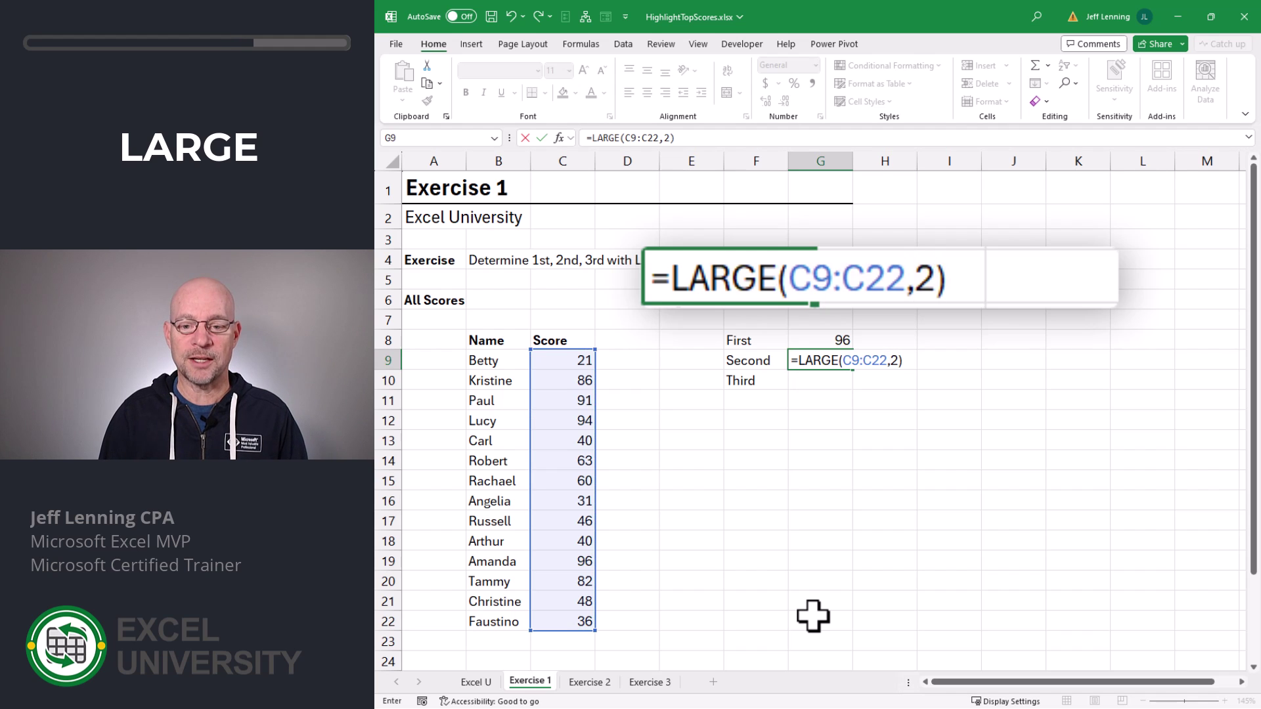
key("Return")
Enter =LARGE(C9:C22,3) in G10 for the Third highest score
type("=lar")
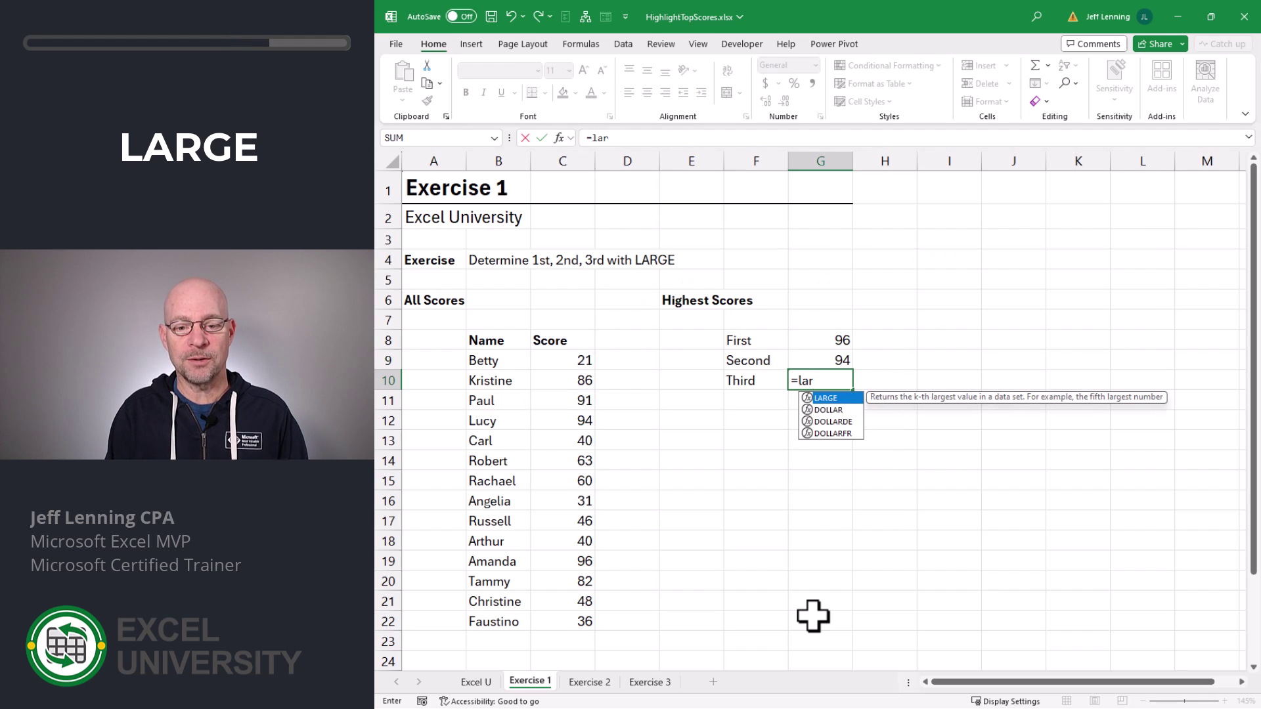
key("Tab")
left_click_drag(558, 360, 570, 618)
type(",3")
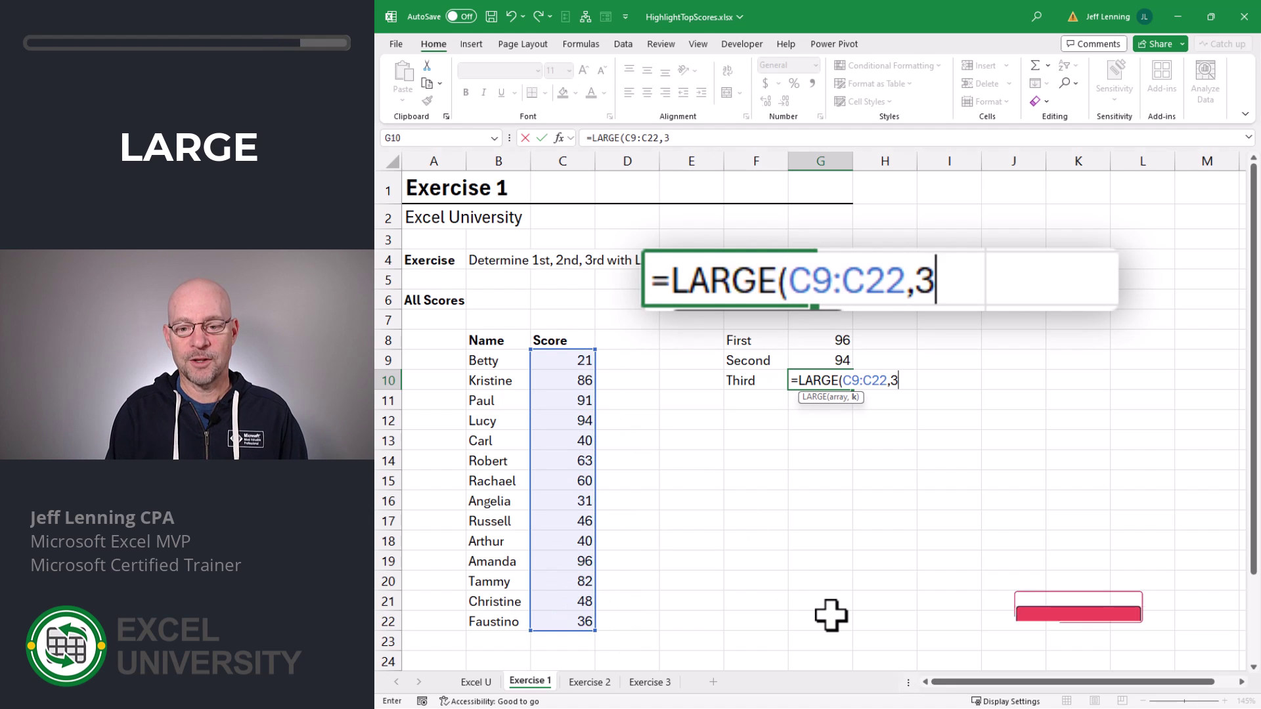
type(")")
key("Return")
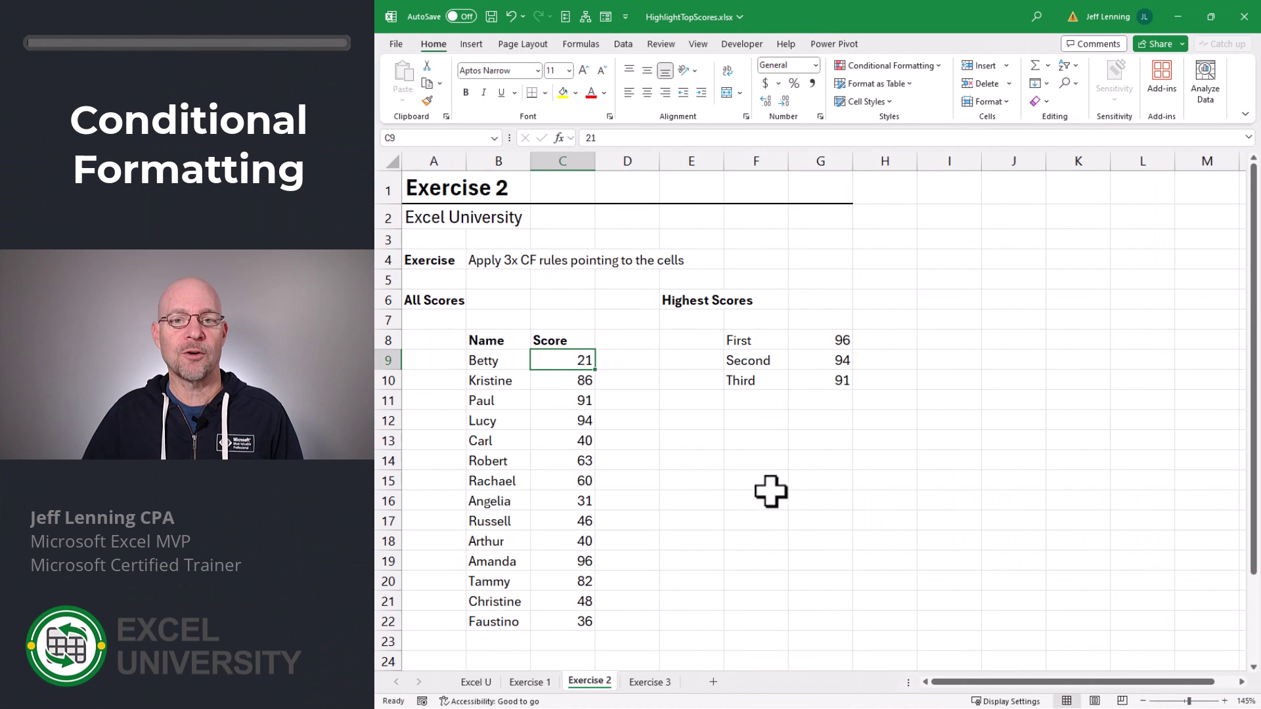
Add an Equal To rule on C9:C22 referencing G8 with Green Fill with Dark Green Text
left_click_drag(569, 358, 571, 620)
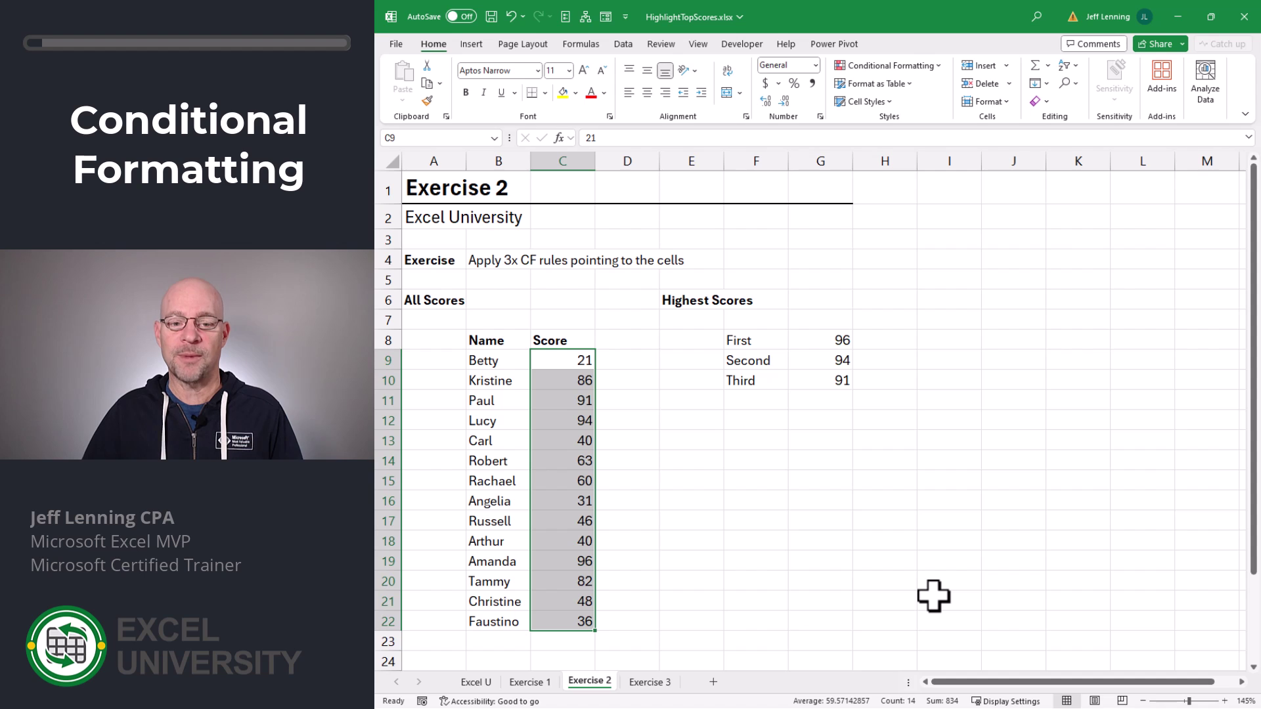
left_click(921, 65)
mouse_move(926, 92)
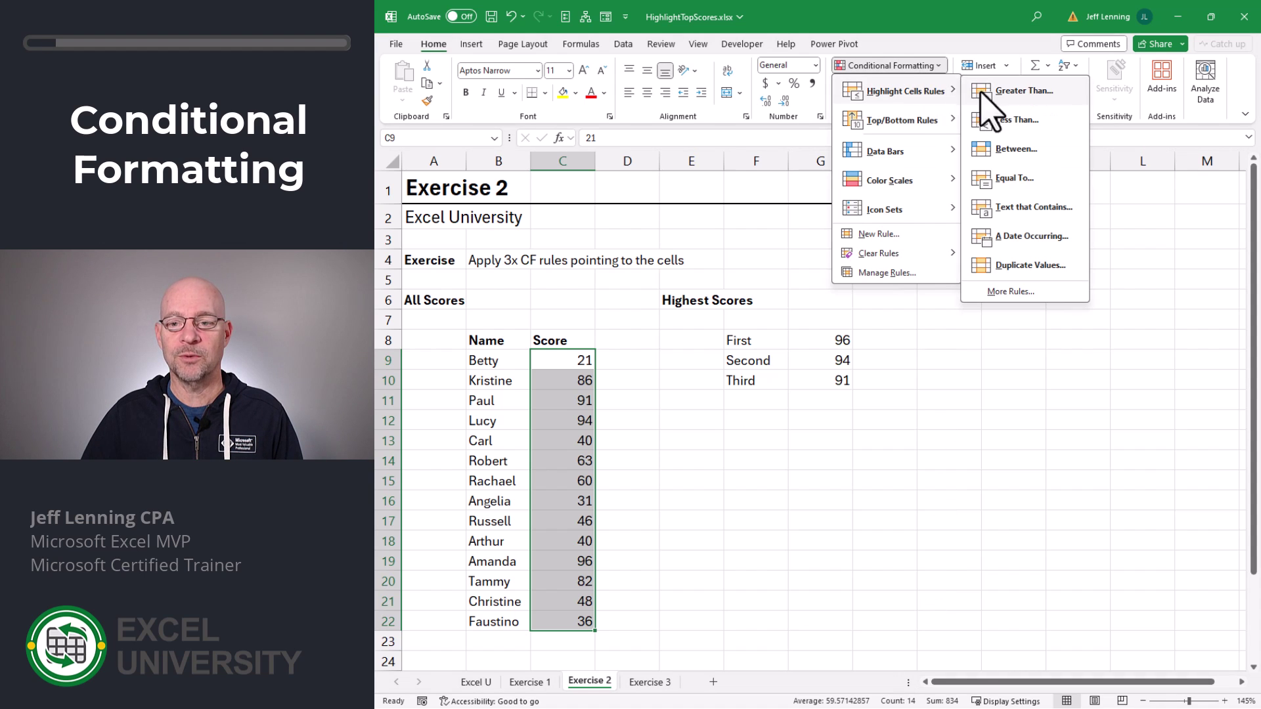
left_click(1002, 181)
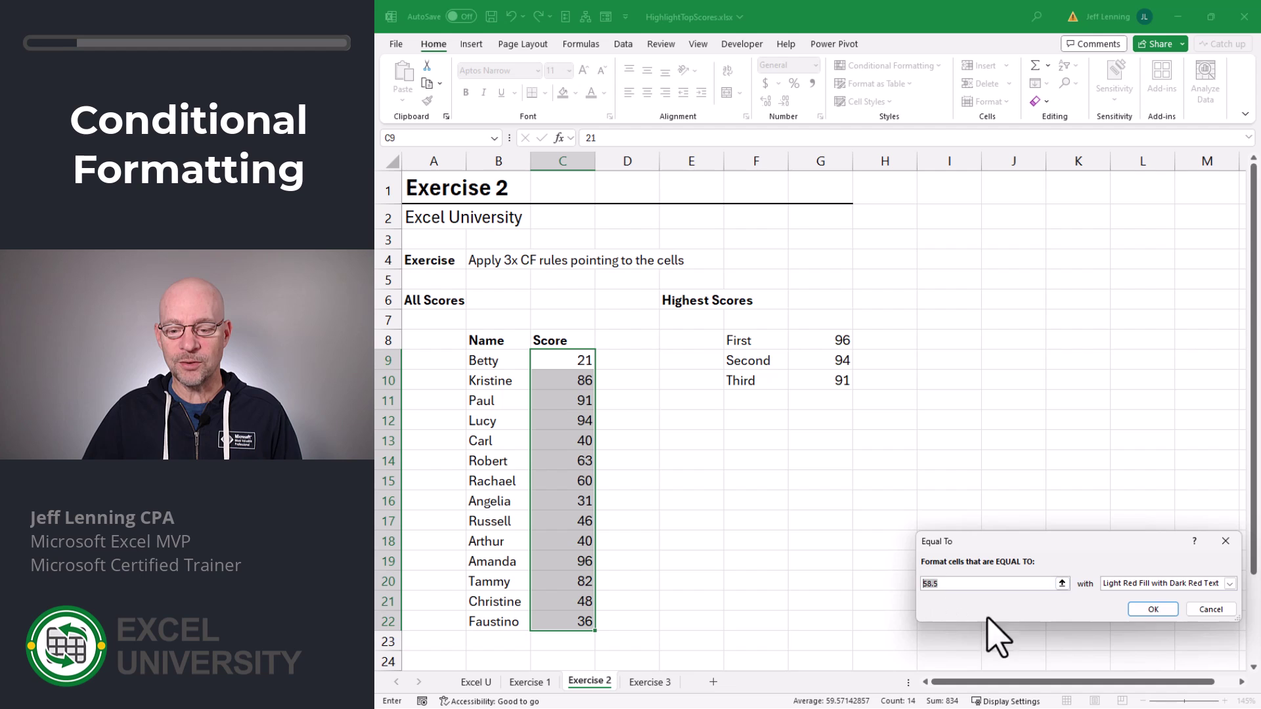
type("96")
key("BackSpace")
key("BackSpace")
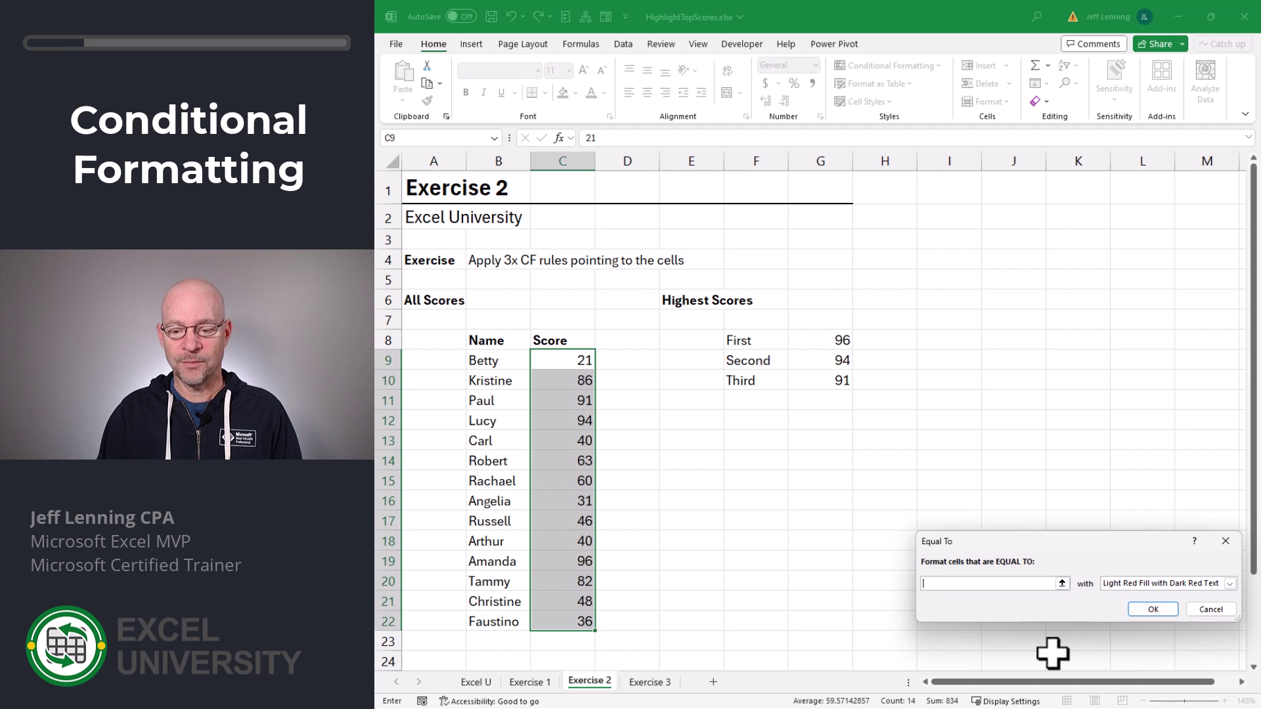
left_click(829, 338)
left_click(1150, 583)
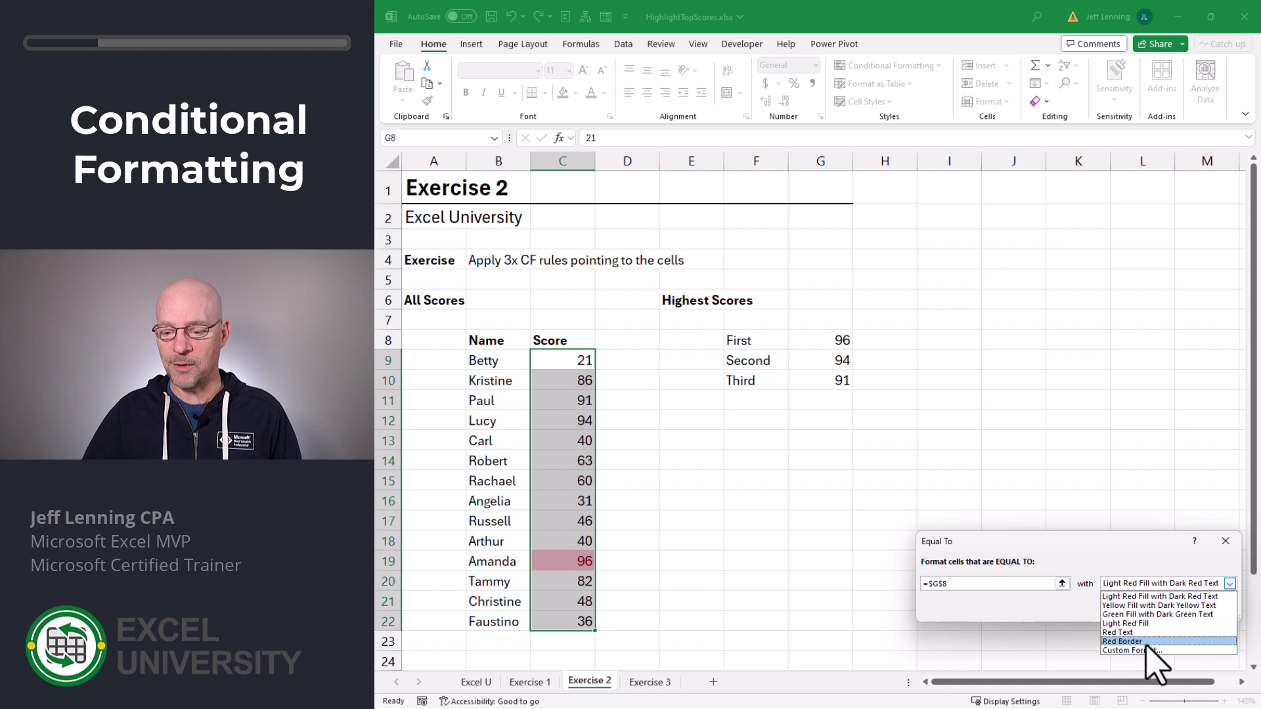
left_click(1160, 614)
left_click(1153, 609)
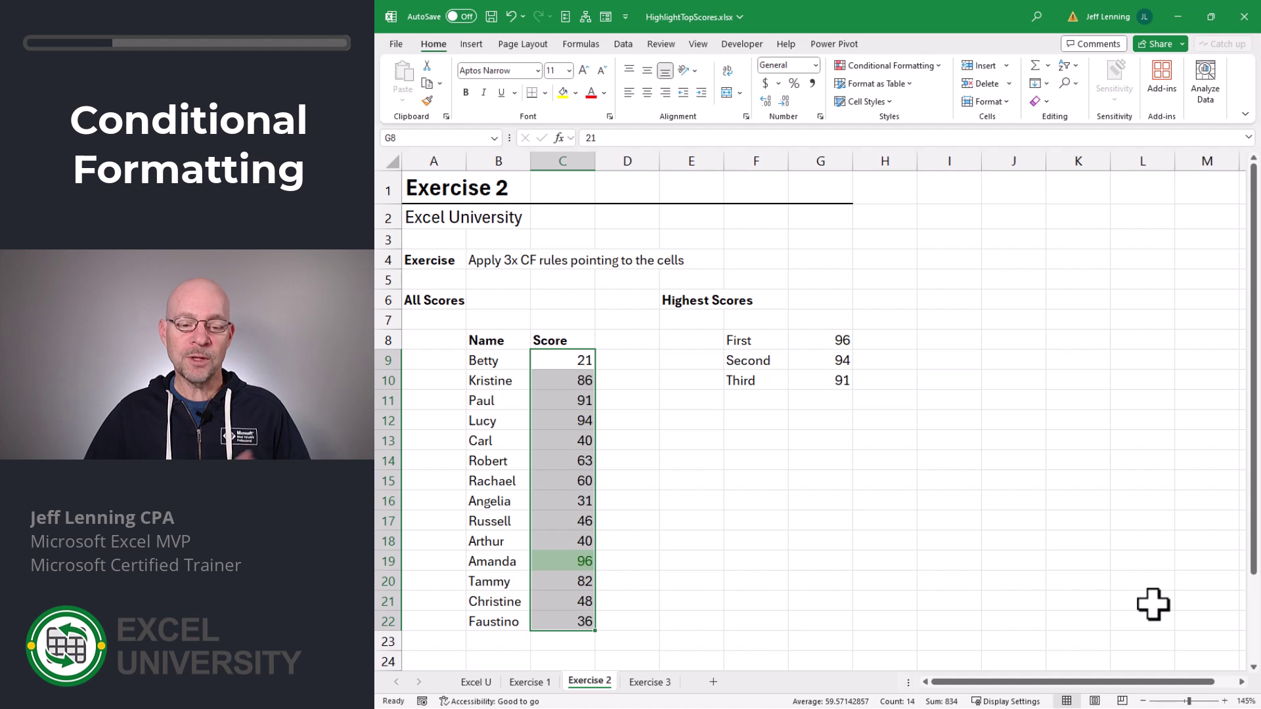
Add an Equal To rule referencing G9 with Yellow Fill with Dark Yellow Text
left_click(913, 66)
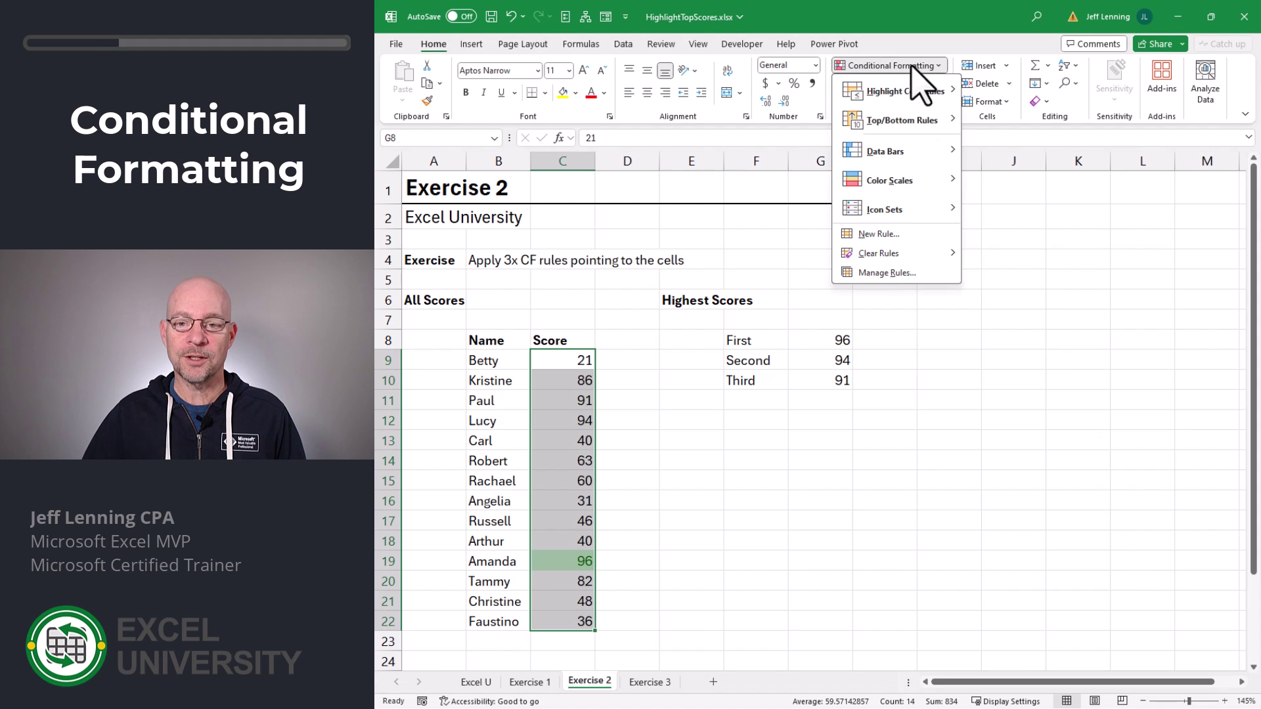
mouse_move(916, 95)
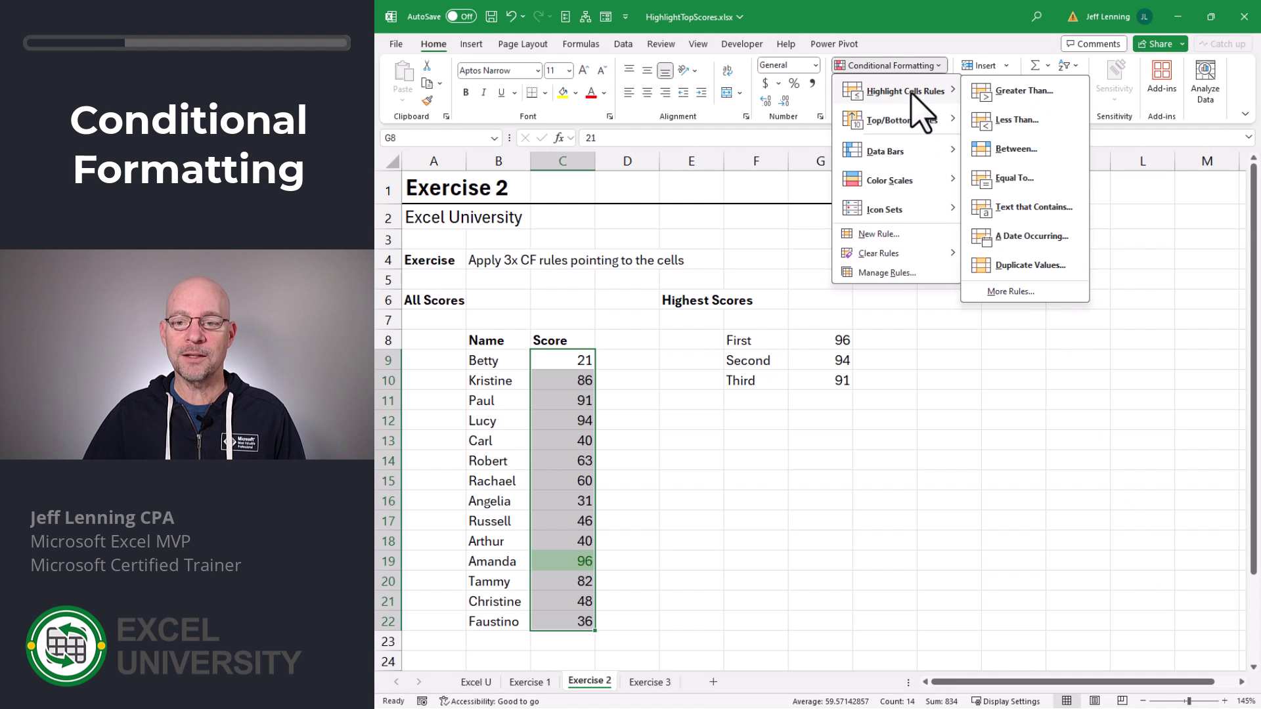
left_click(1005, 187)
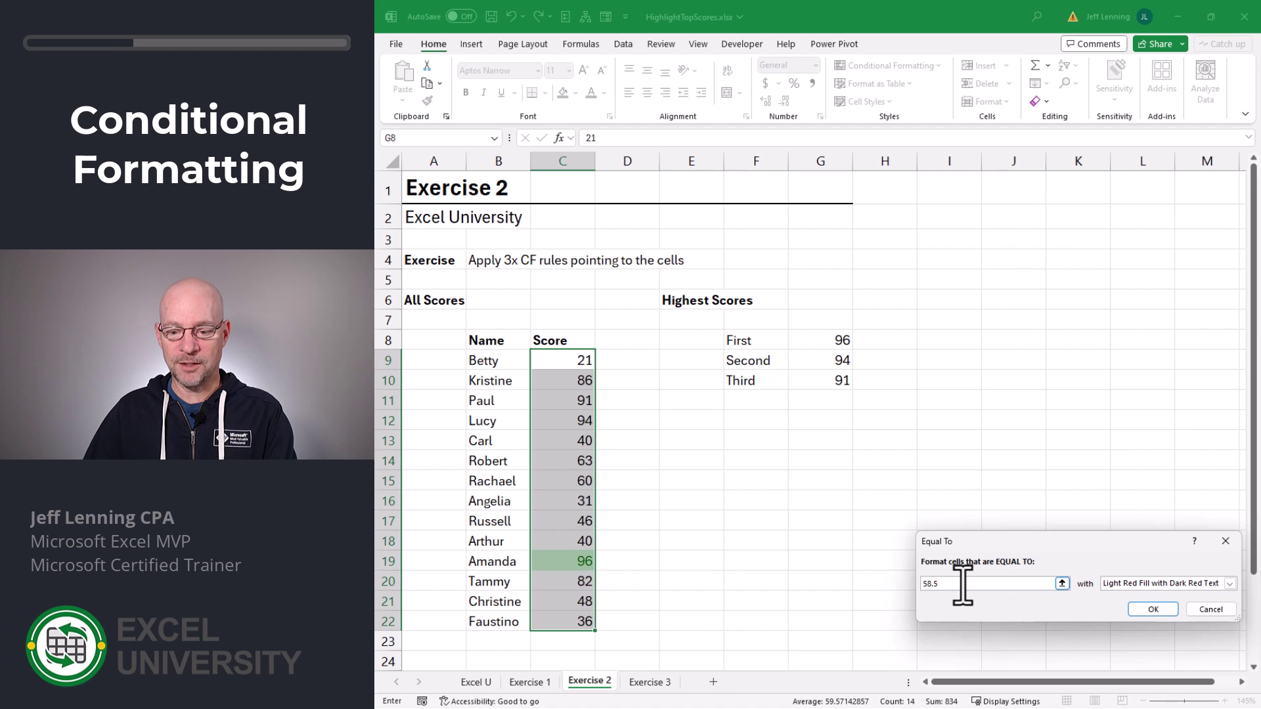
key("BackSpace")
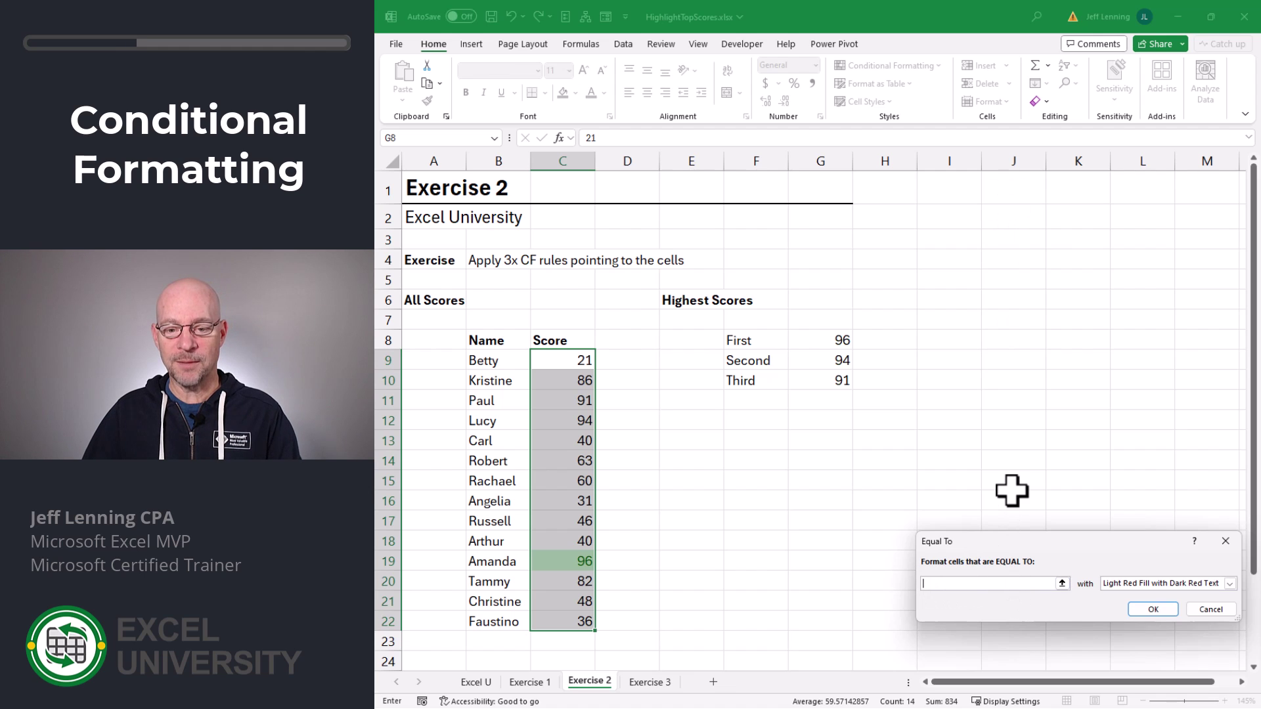
left_click(836, 361)
left_click(1135, 583)
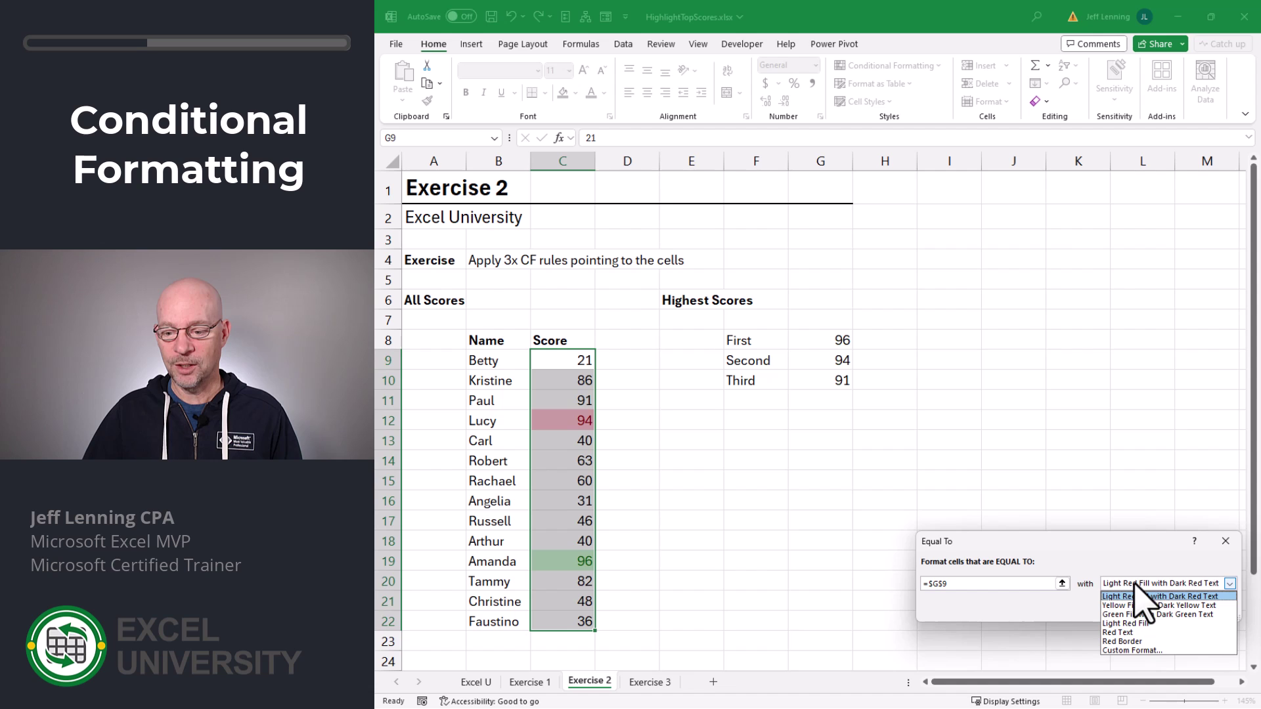
left_click(1136, 605)
left_click(1147, 611)
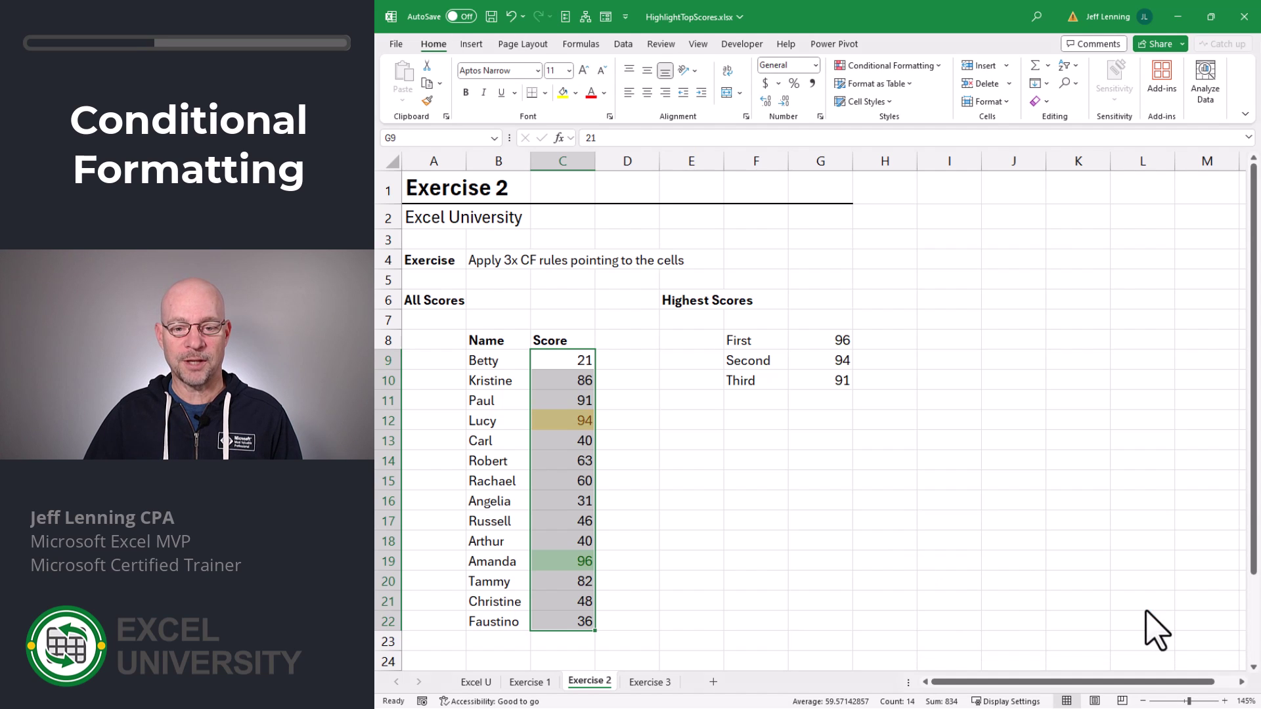
Add an Equal To rule referencing G10 with Light Red Fill with Dark Red Text
left_click(926, 67)
mouse_move(934, 90)
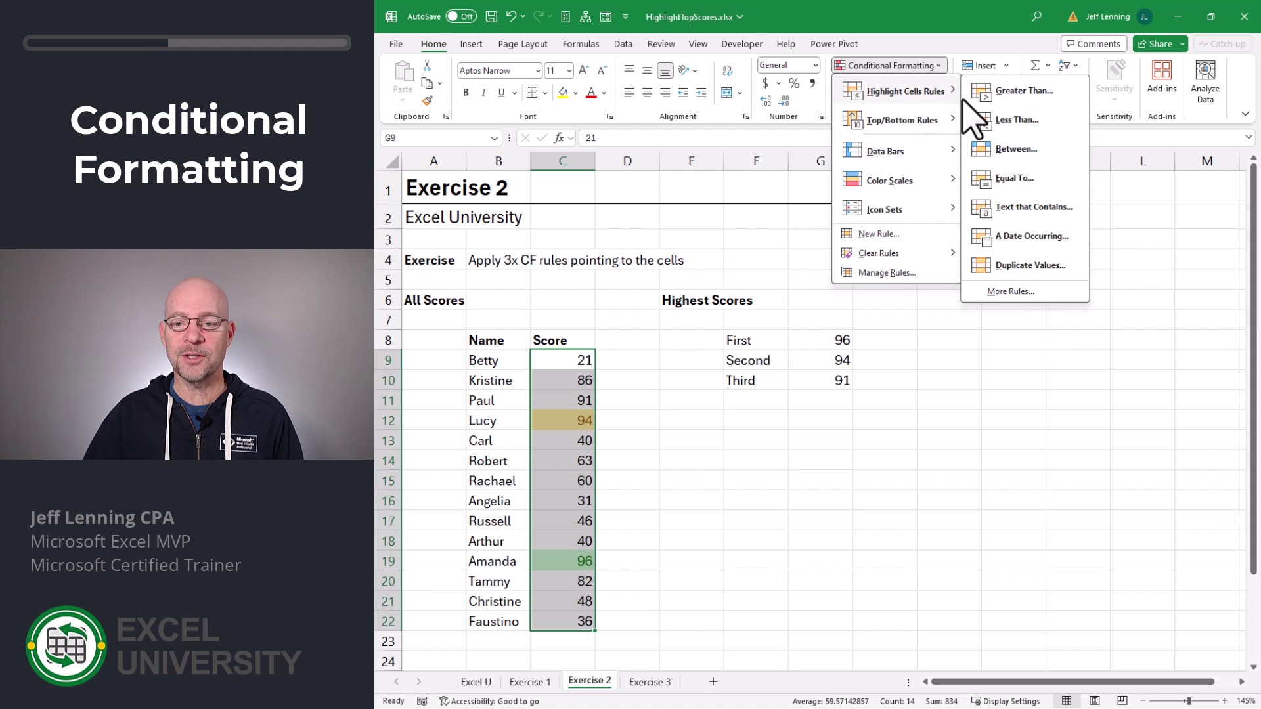
left_click(1018, 175)
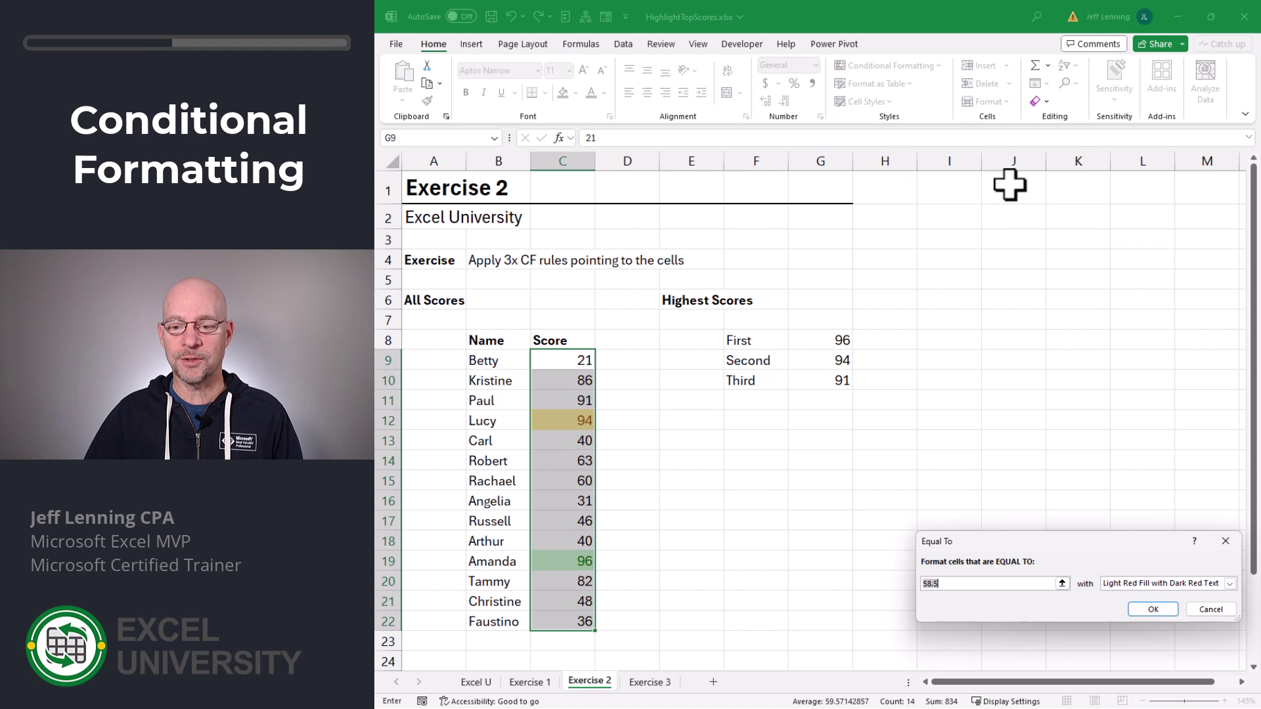
left_click(841, 382)
left_click(1129, 584)
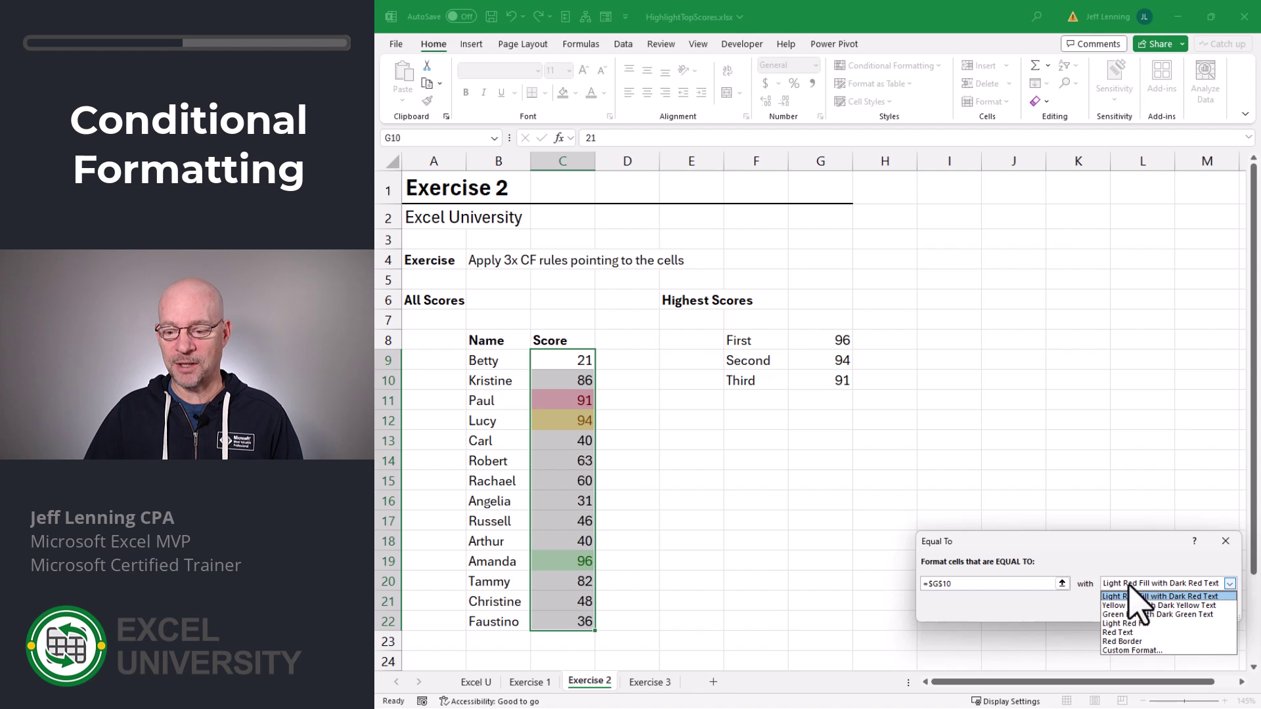
left_click(1127, 597)
left_click(1080, 683)
left_click(756, 460)
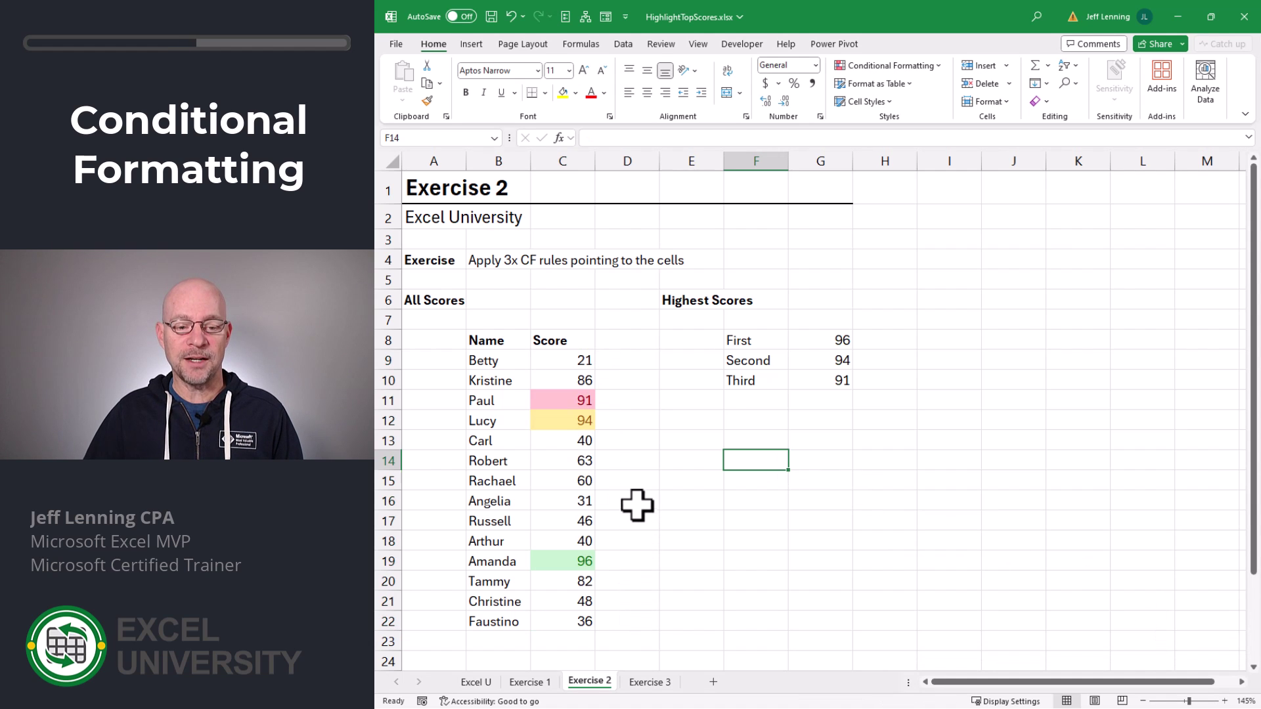
Change the scores in C15 and C16 to 98 each to test the highlights
key("Left")
key("Left")
key("Left")
key("Down")
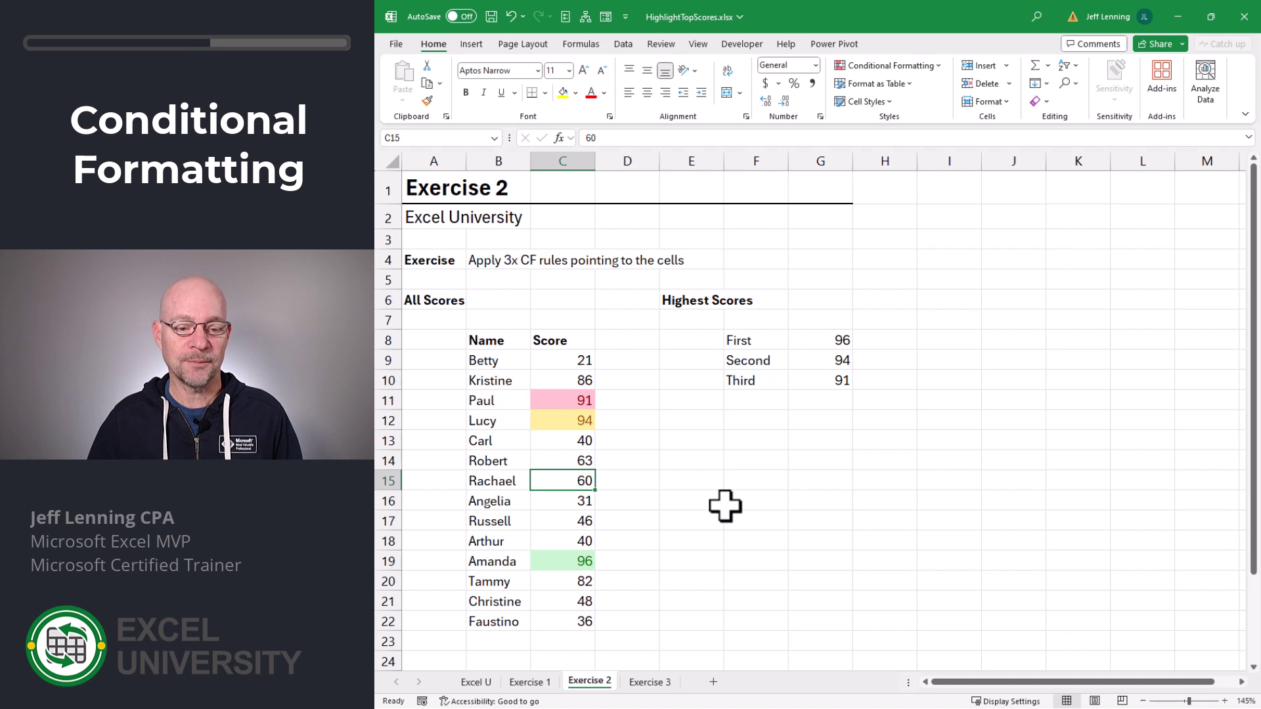
type("98")
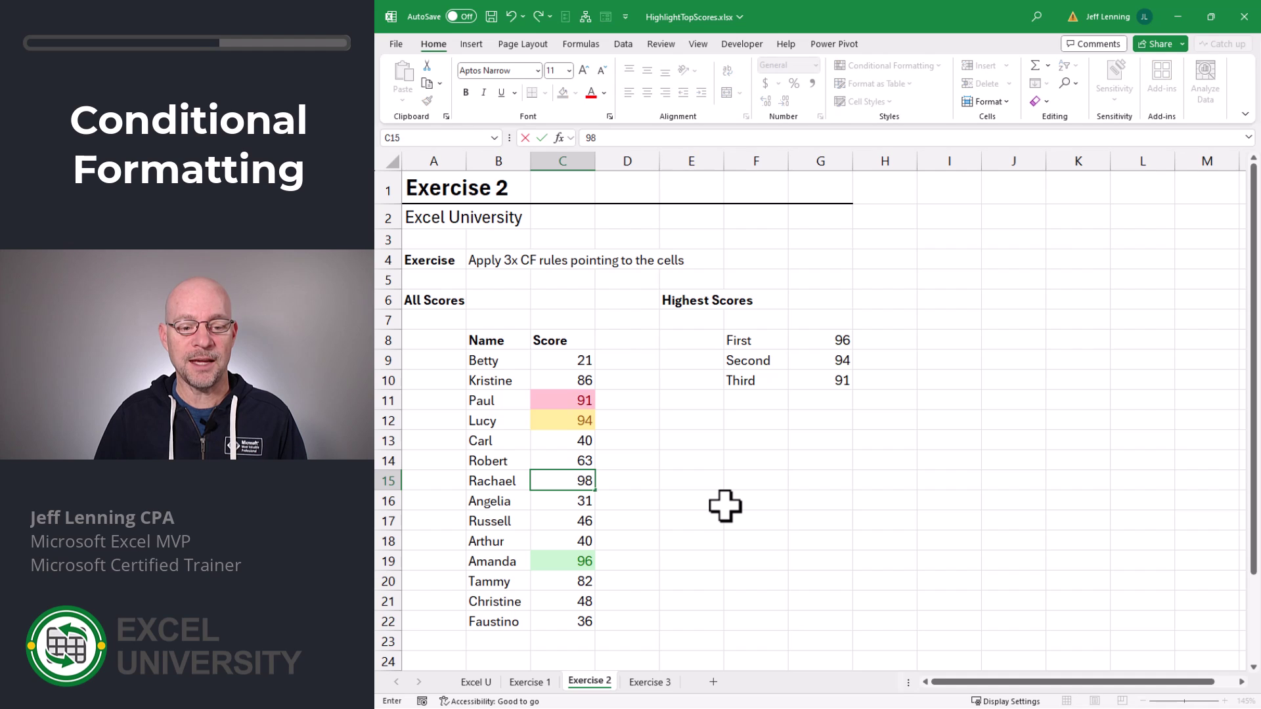
key("Return")
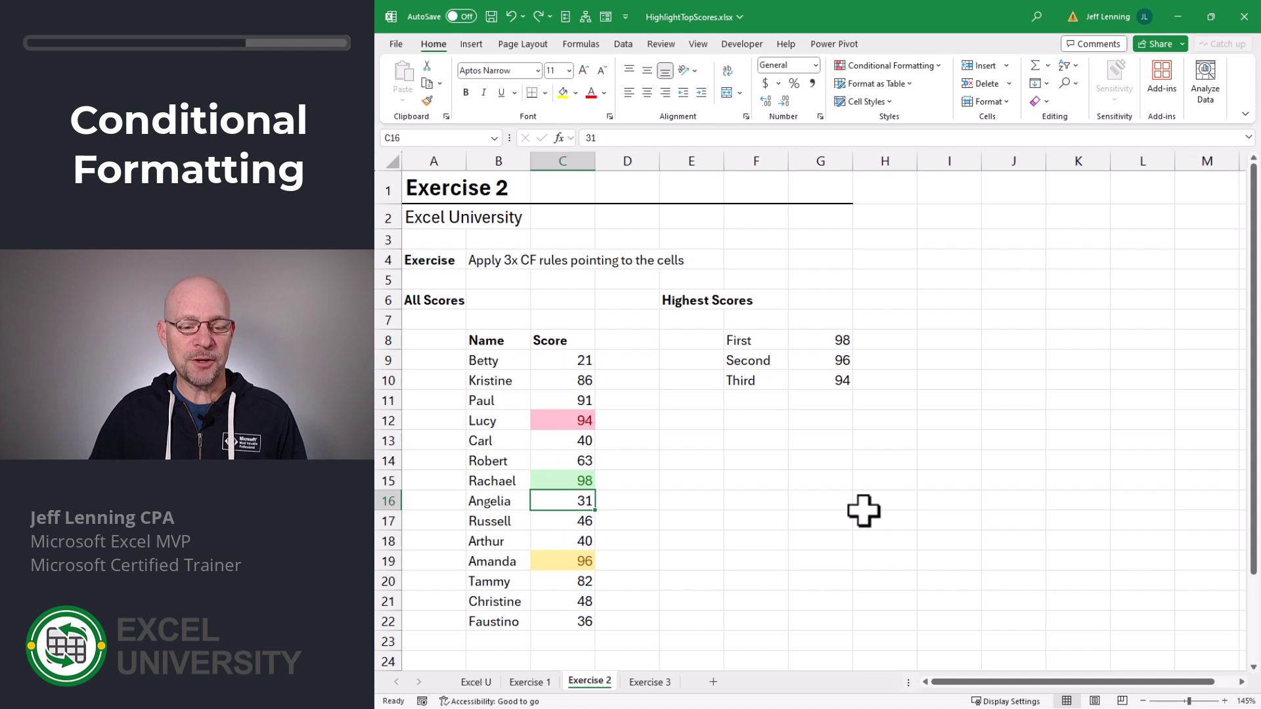
type("98")
key("Return")
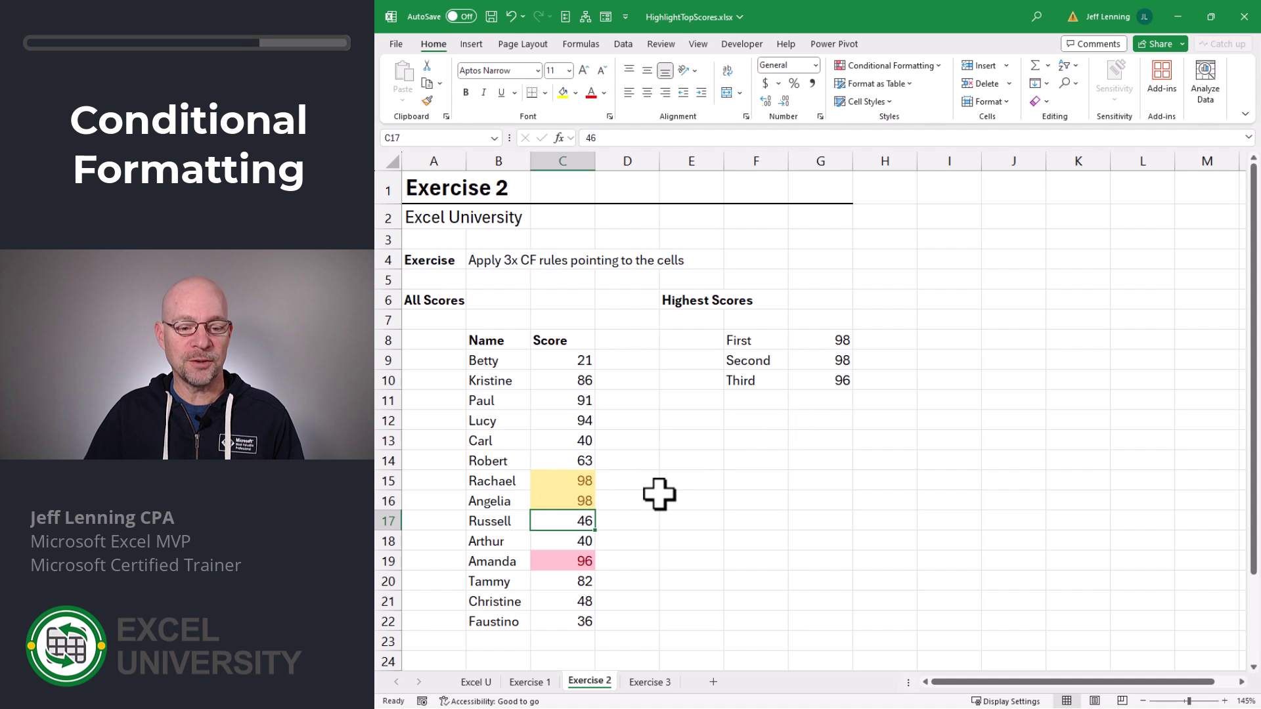
In the Rules Manager, move the green $G$8 rule to the top and the $G$9 rule up once
left_click_drag(568, 361, 571, 621)
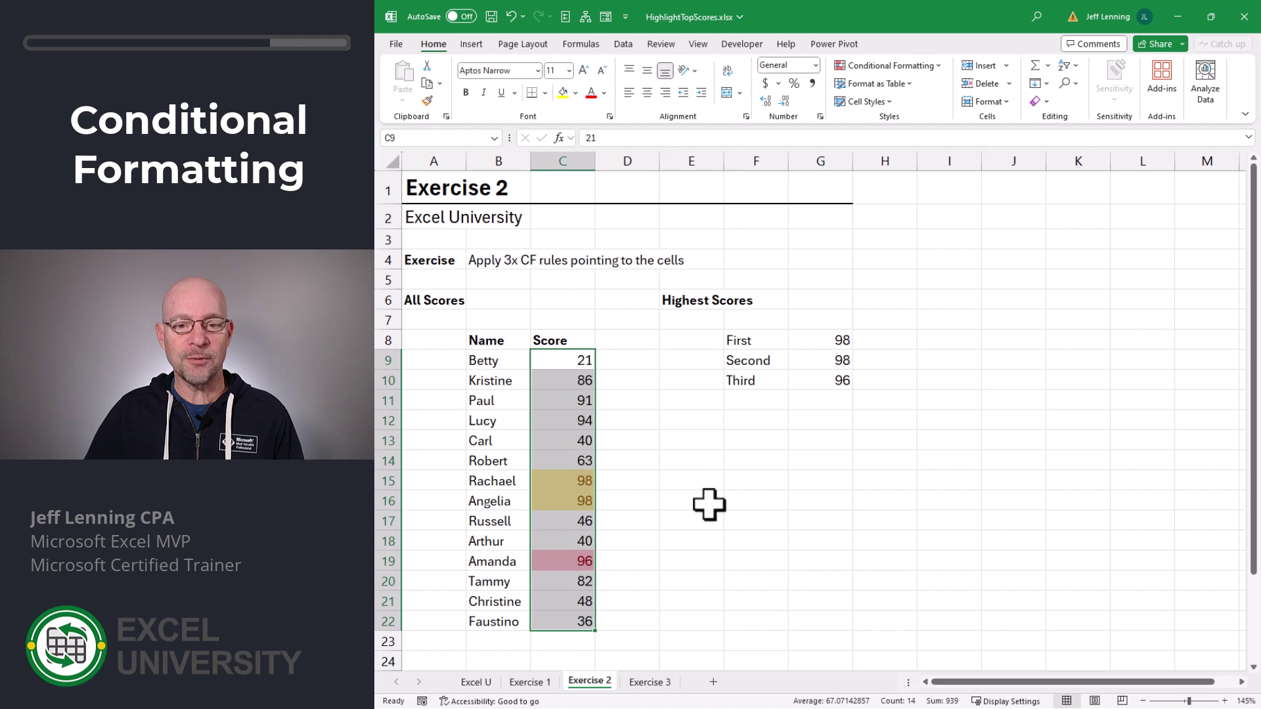
left_click(906, 66)
left_click(901, 273)
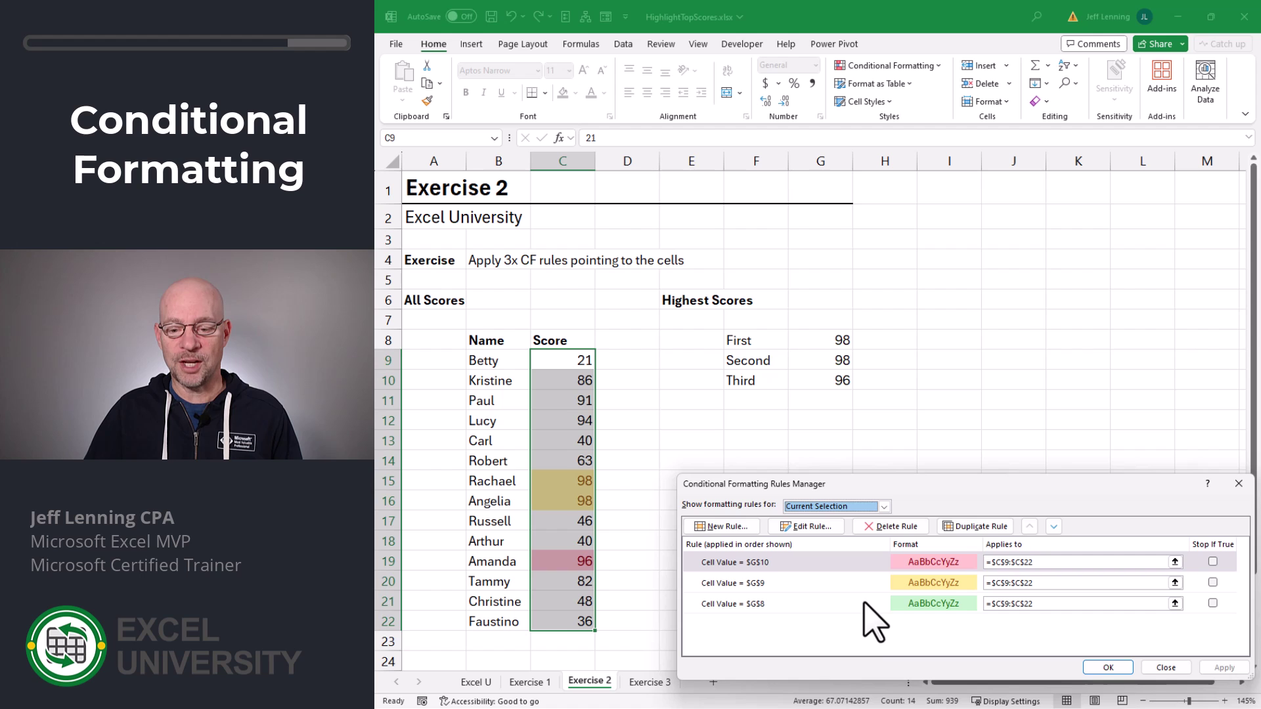
left_click(828, 604)
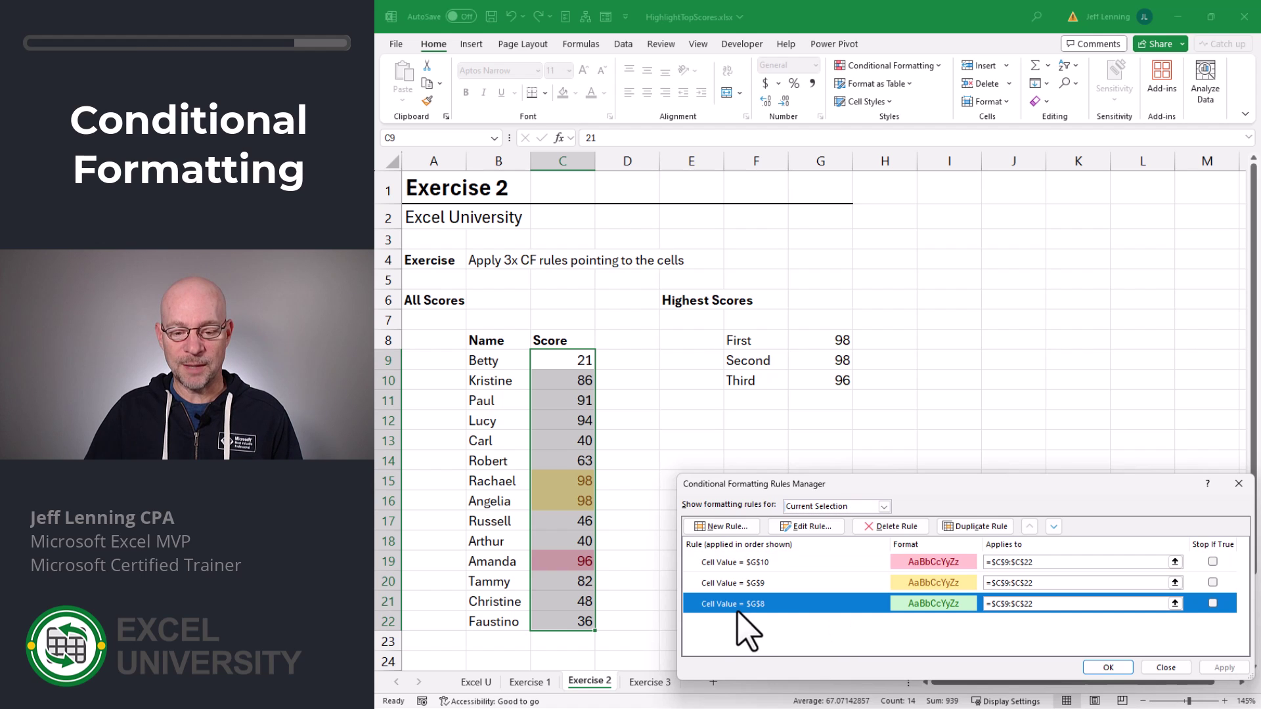
left_click(1029, 526)
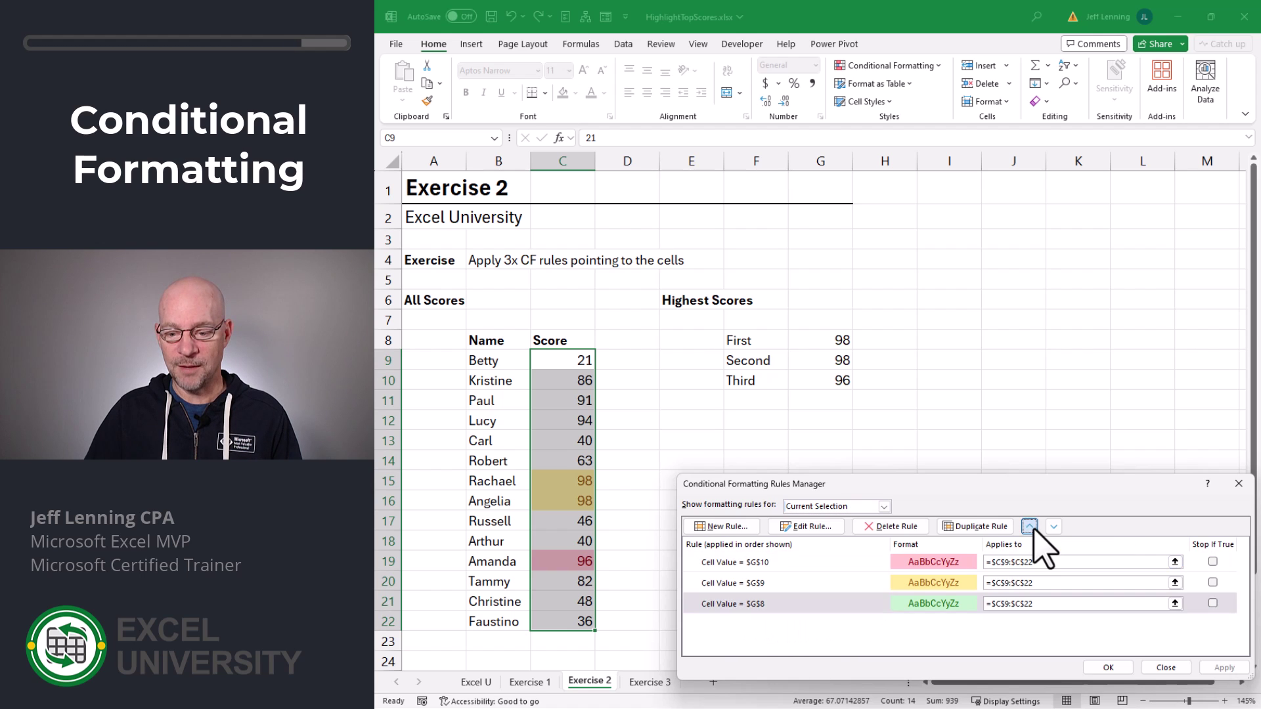
left_click(1029, 526)
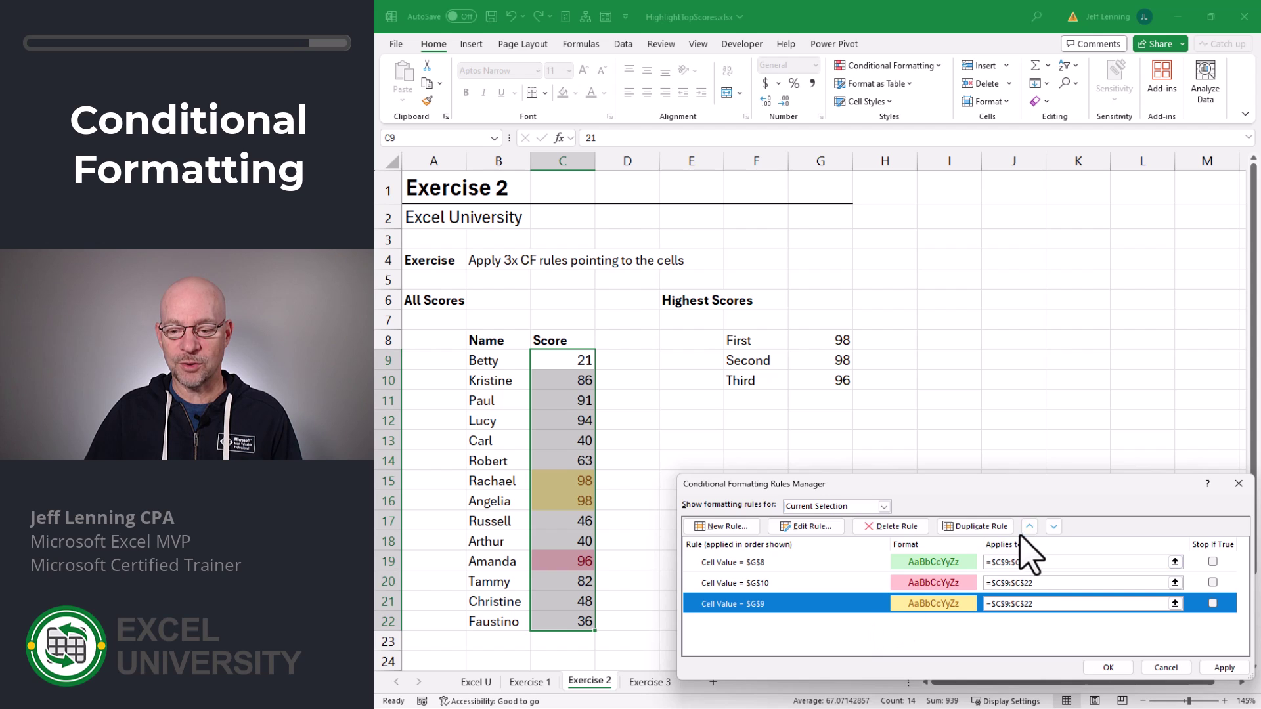
left_click(1029, 526)
left_click(1108, 667)
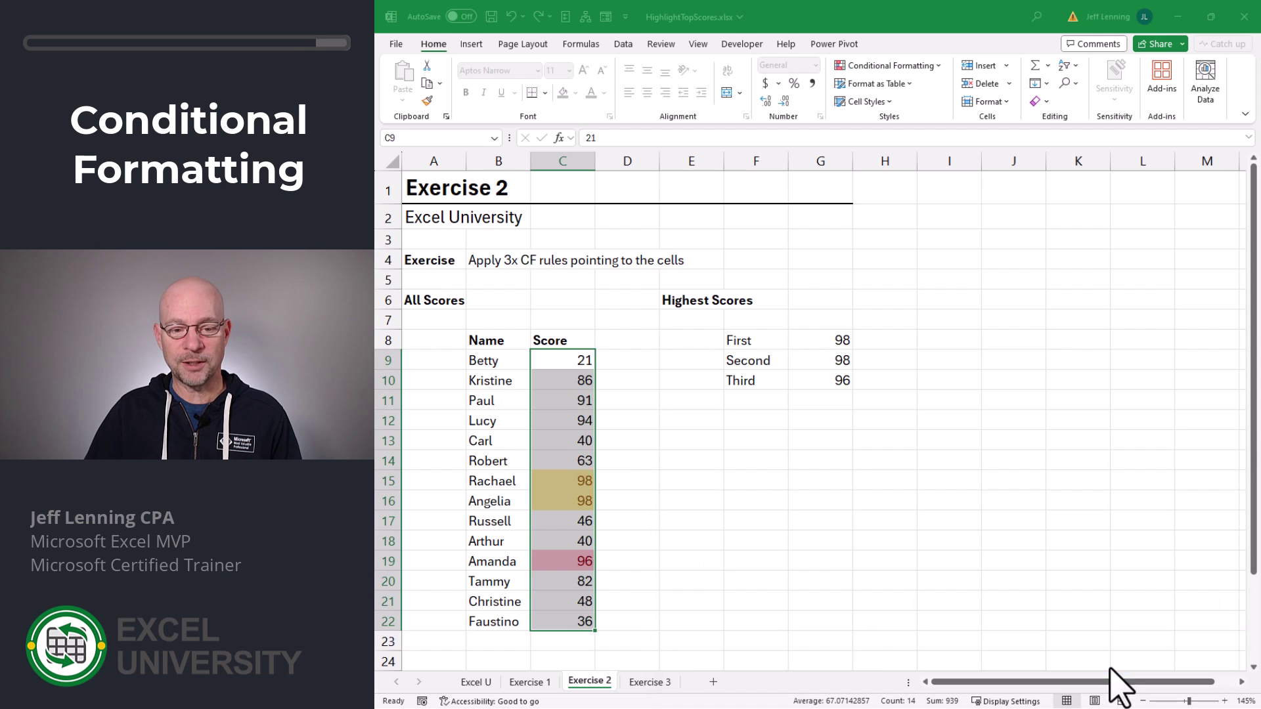
left_click(869, 486)
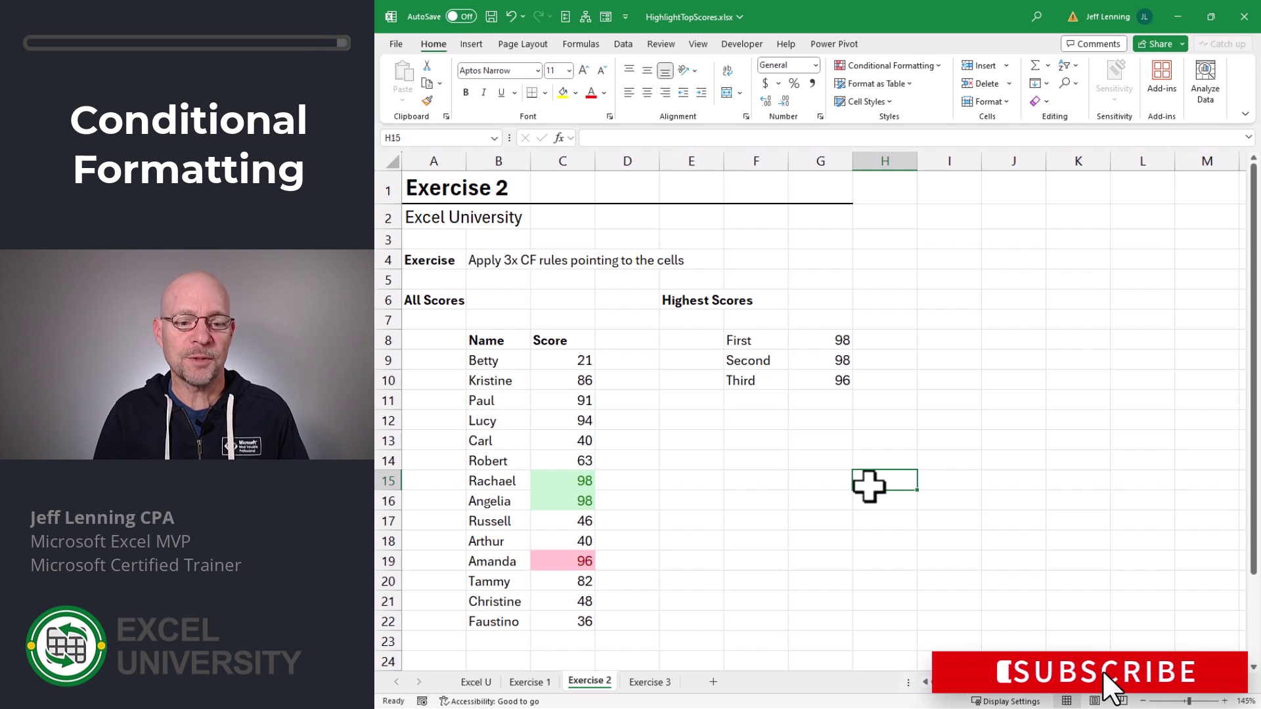
Switch to the Exercise 3 sheet
left_click(767, 503)
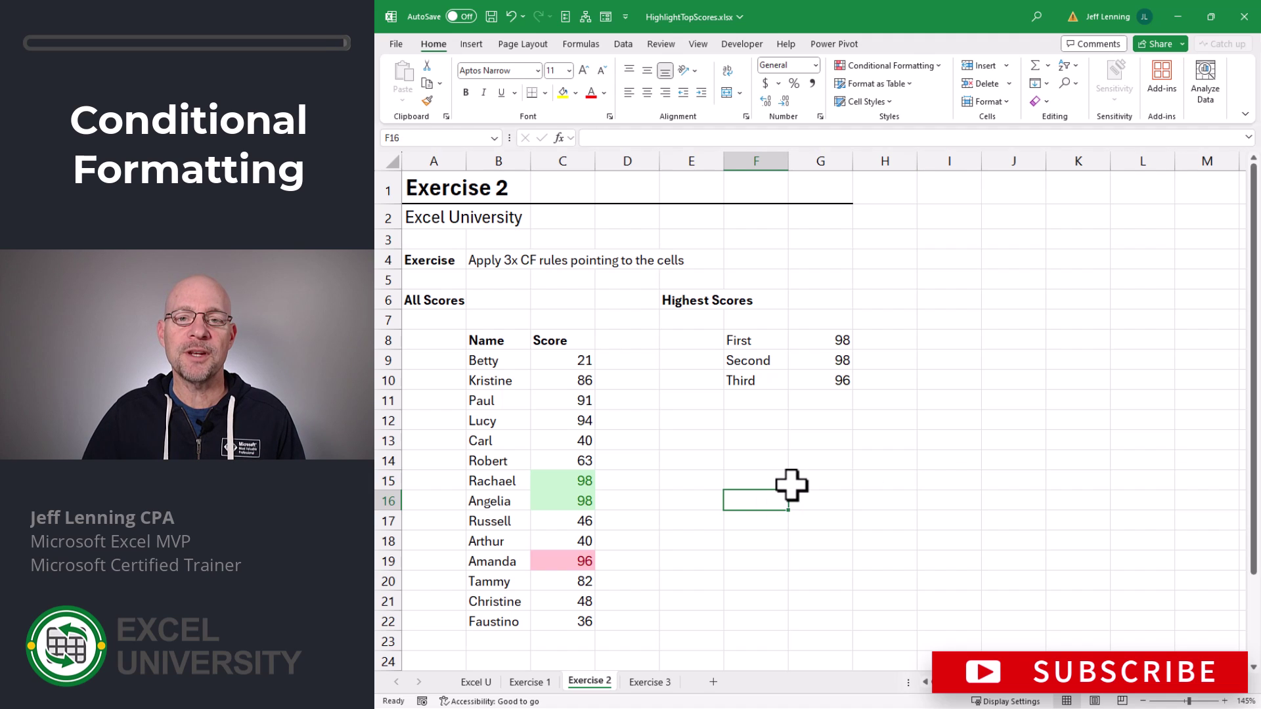
left_click(649, 682)
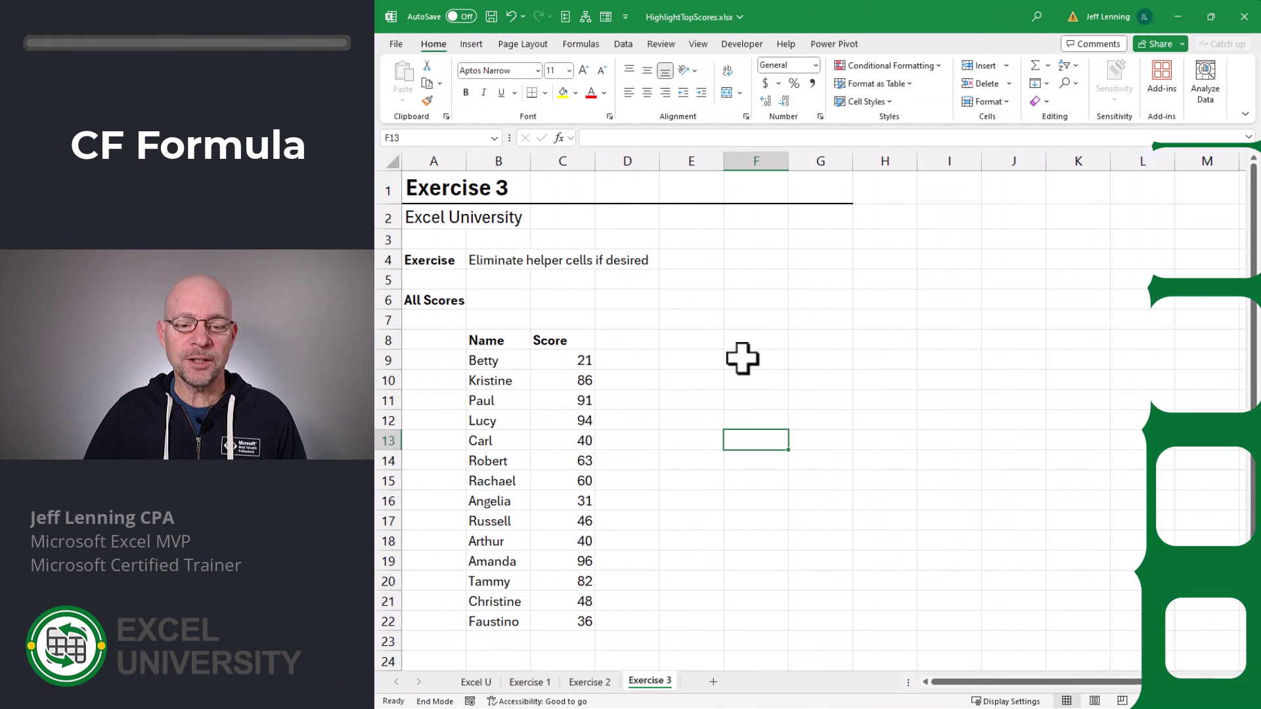
left_click_drag(742, 340, 895, 437)
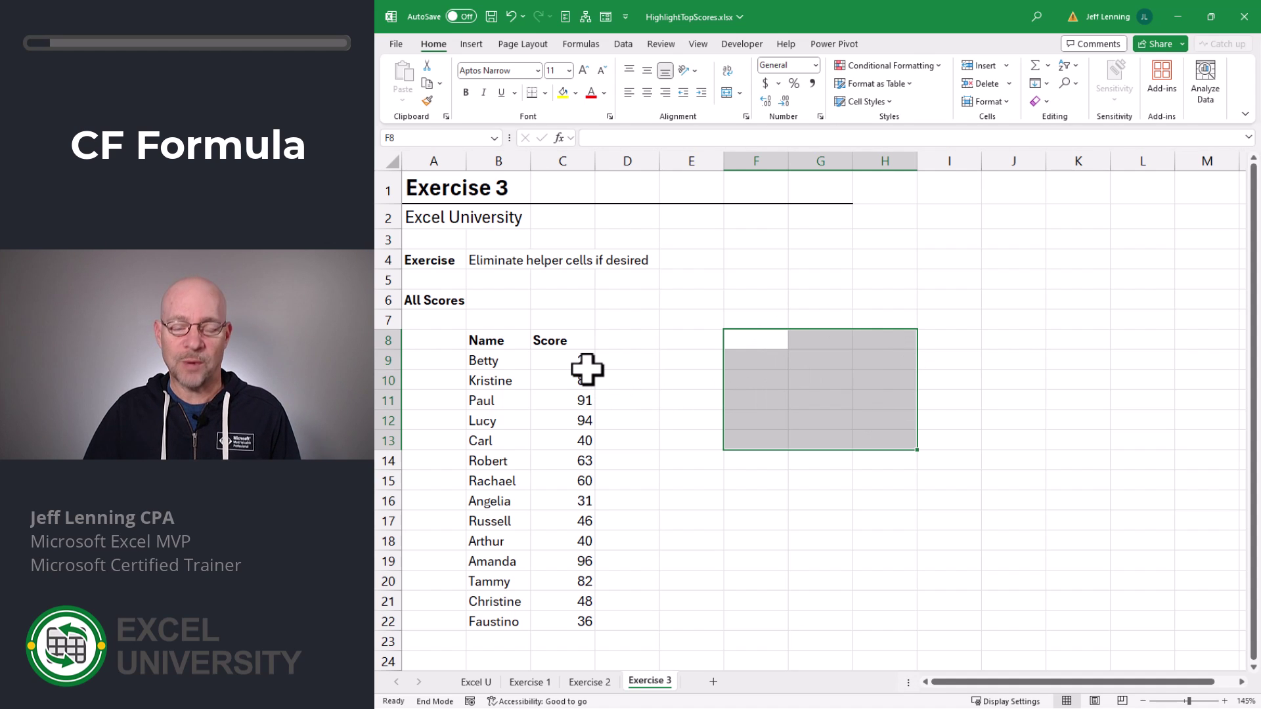
left_click_drag(569, 360, 572, 621)
Add an Equal To rule =LARGE($C$9:$C$22,1) with Green Fill with Dark Green Text
left_click(890, 65)
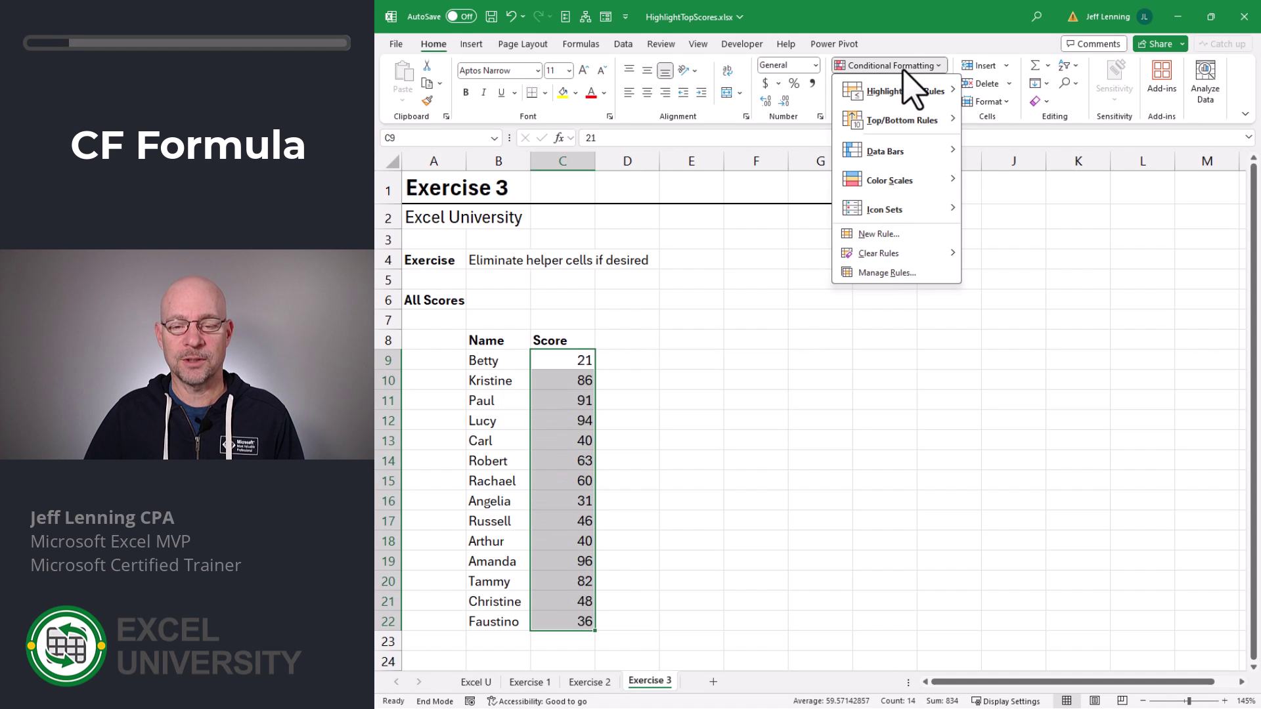
mouse_move(907, 96)
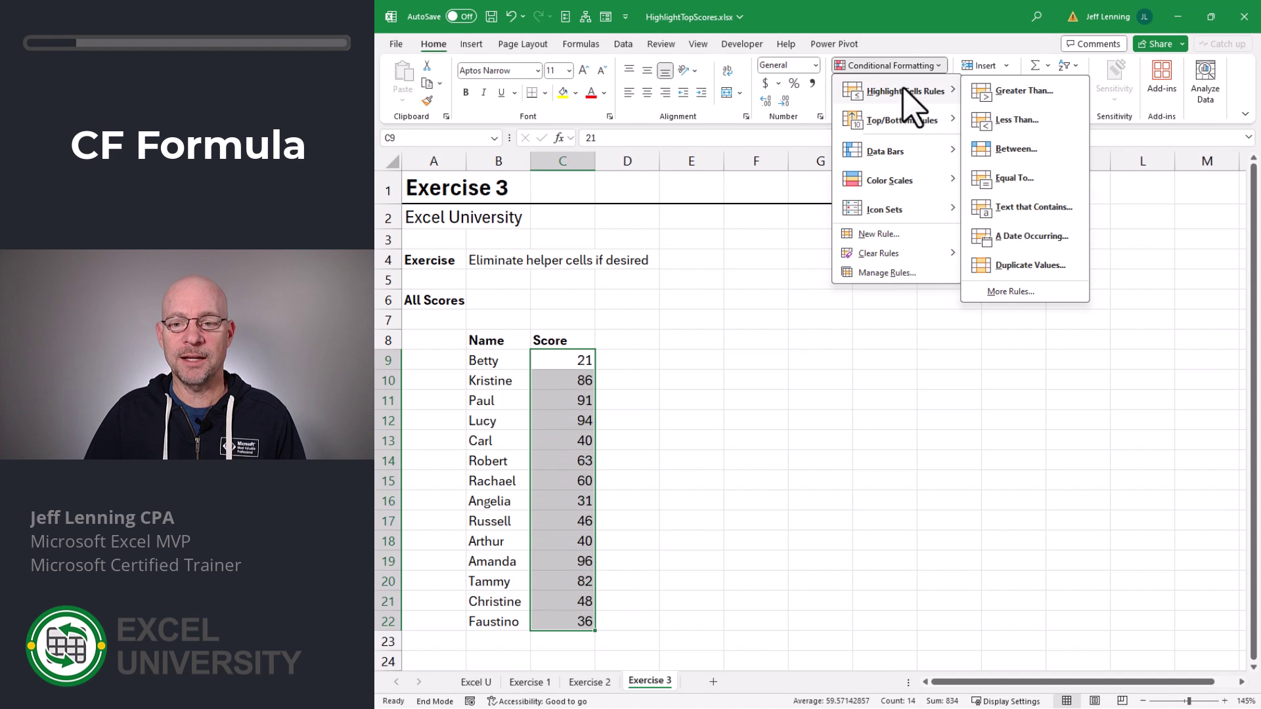
left_click(1014, 183)
key("End")
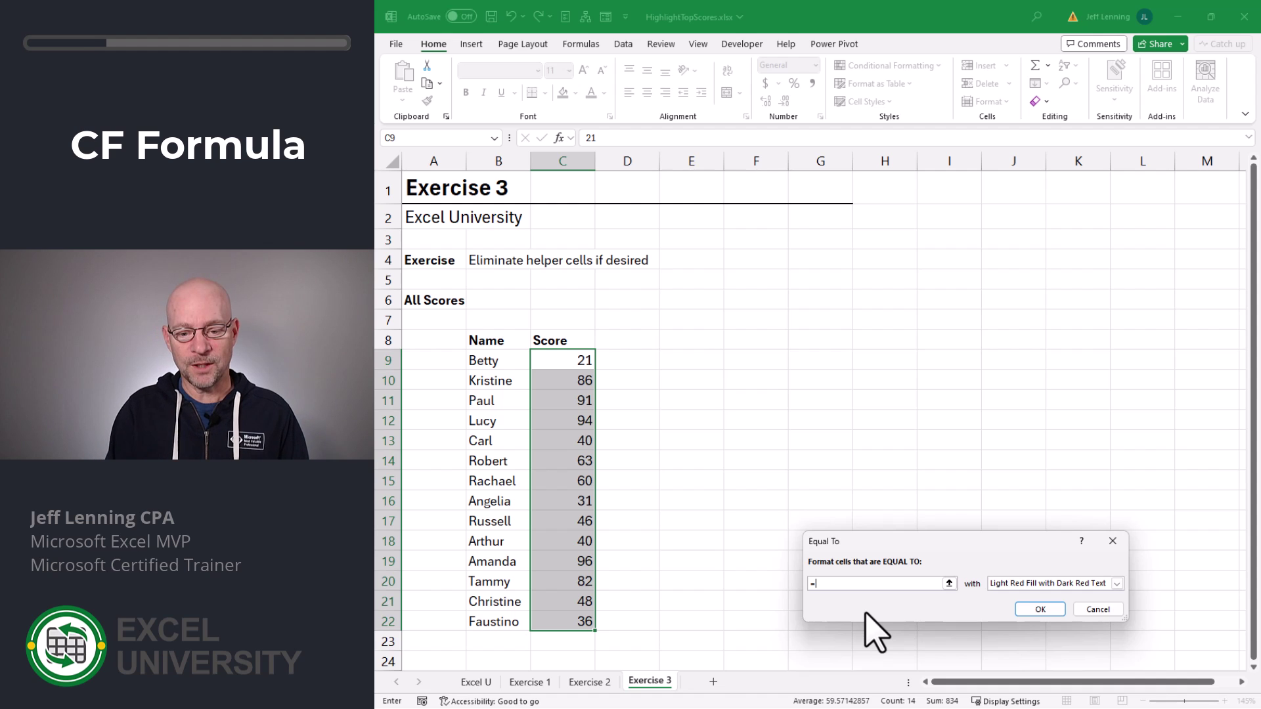
type("=large(")
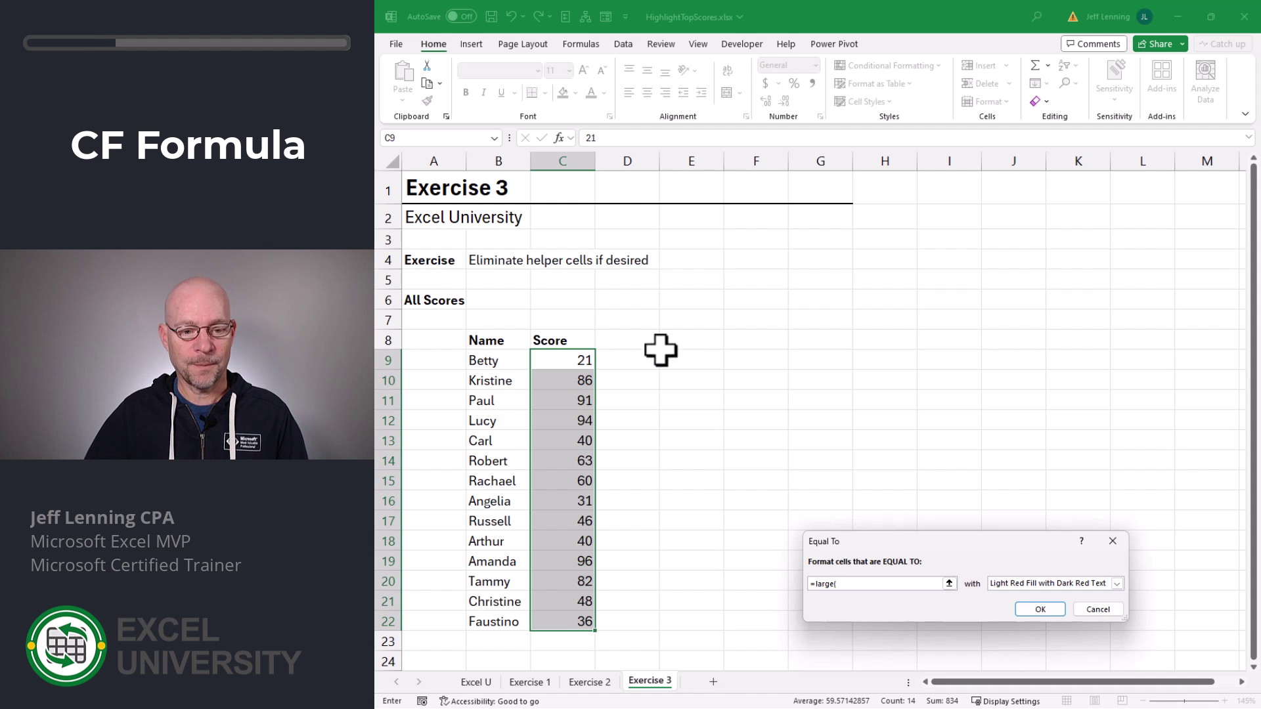
left_click_drag(577, 357, 579, 618)
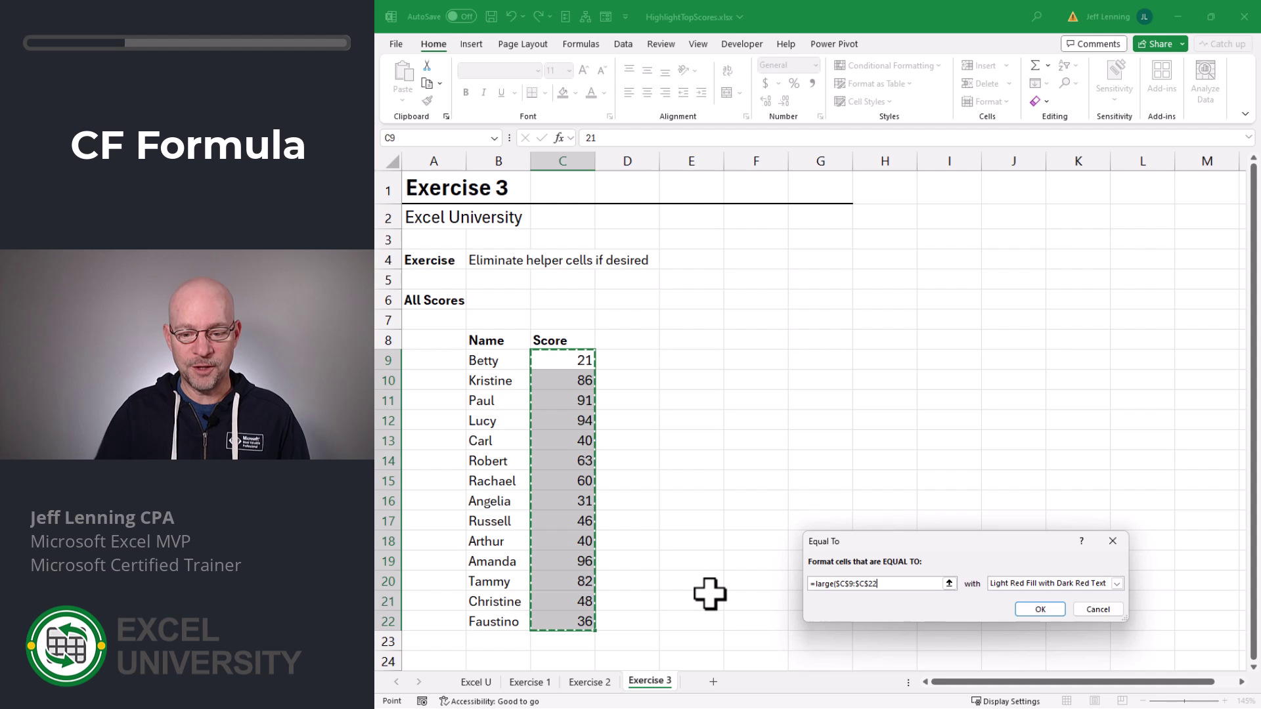
type(",1")
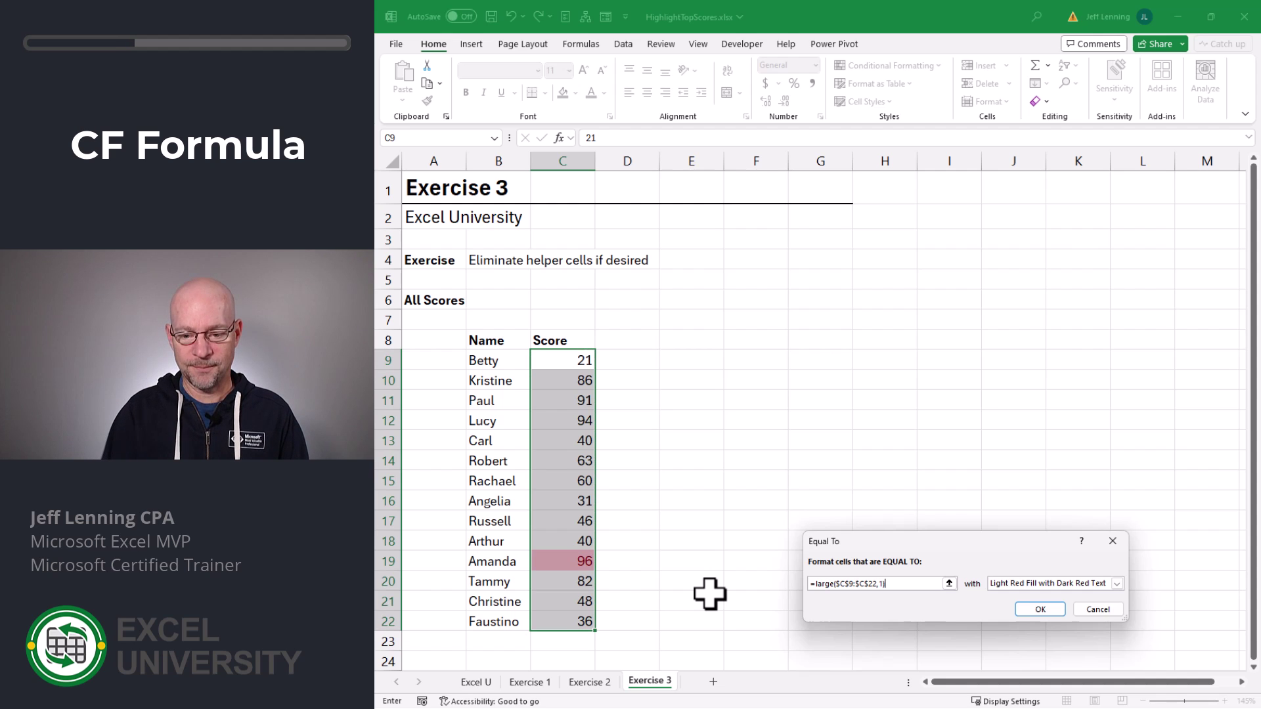
left_click(1019, 584)
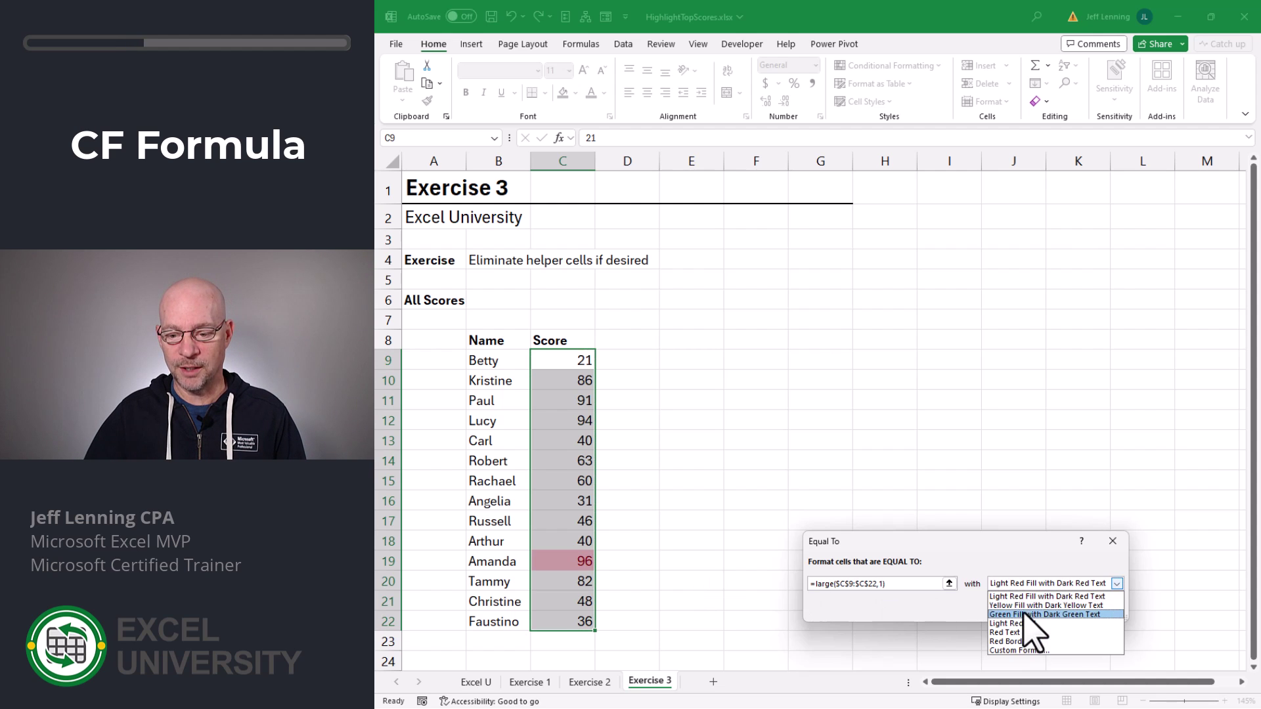
left_click(1024, 617)
left_click(1034, 611)
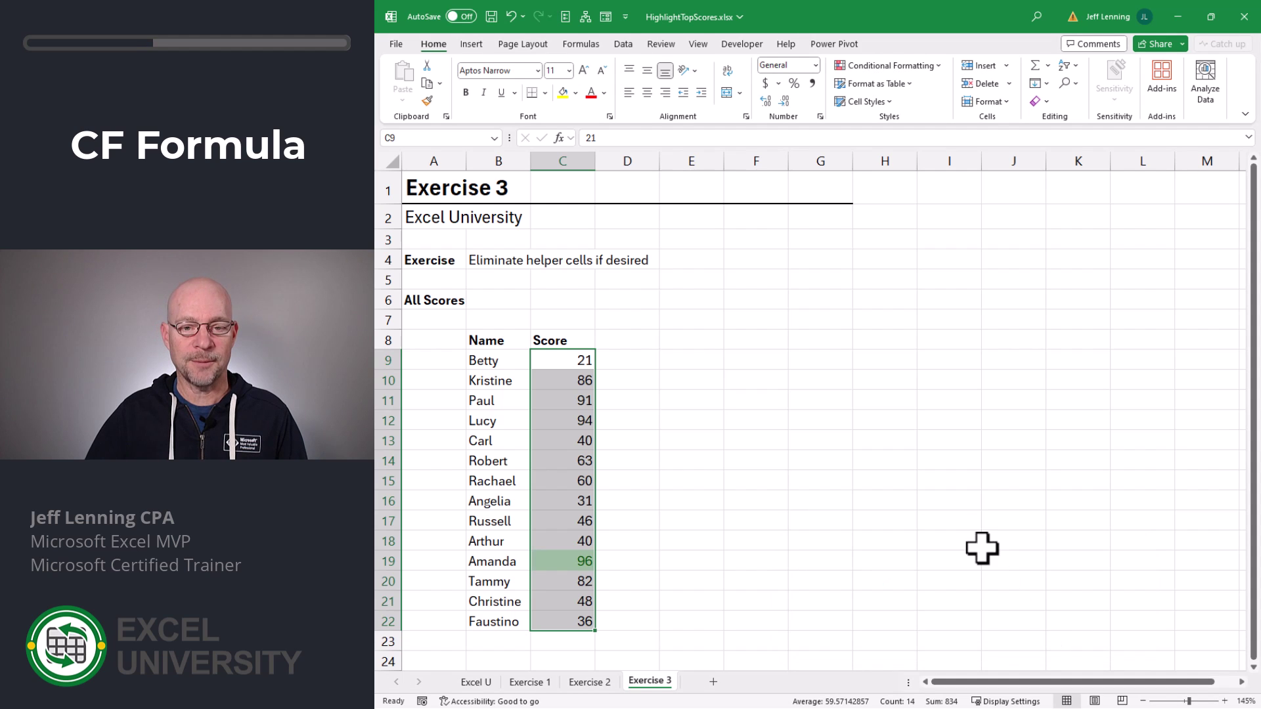
left_click(927, 66)
Add an Equal To rule =LARGE($C$9:$C$22,2) with Yellow Fill with Dark Yellow Text
mouse_move(926, 92)
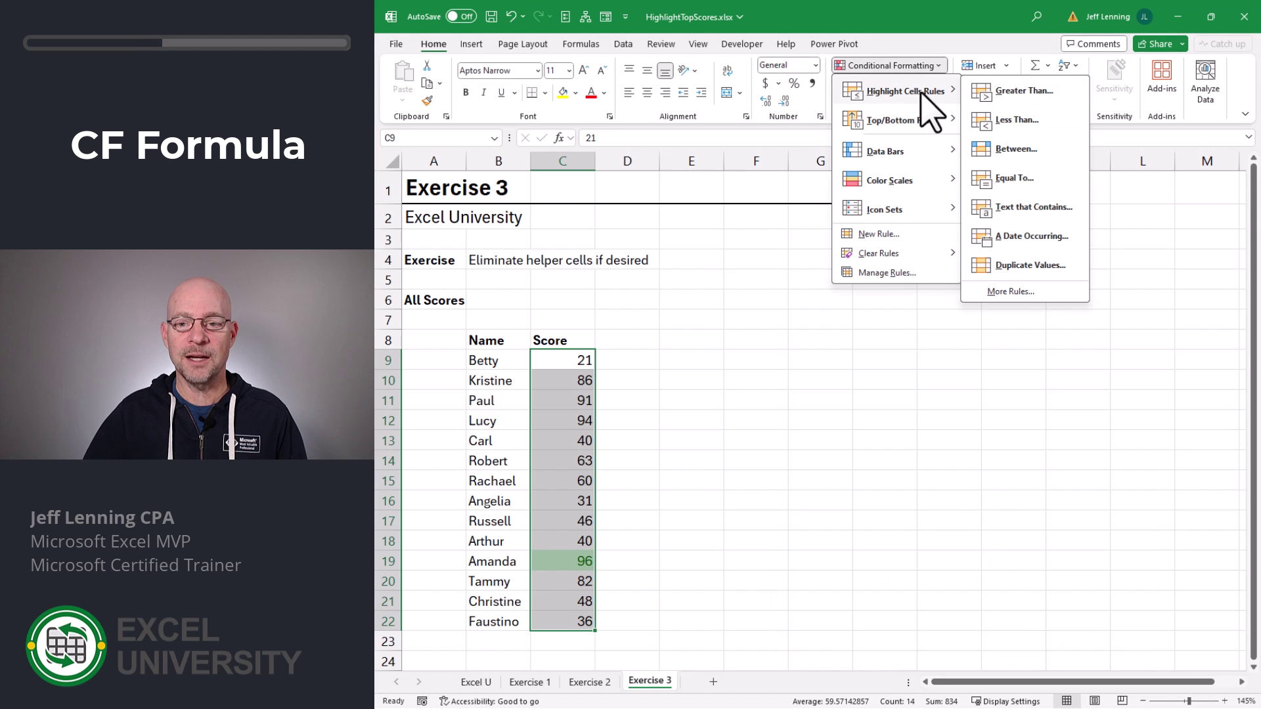
left_click(1018, 172)
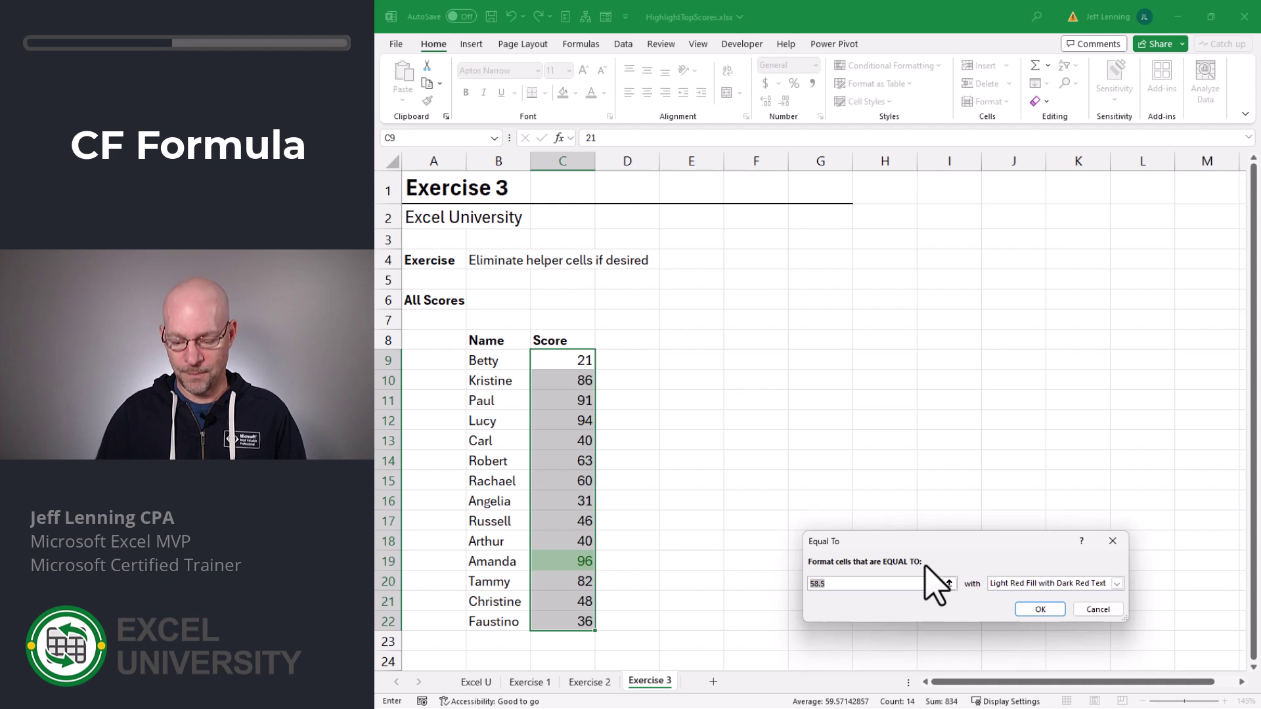
left_click_drag(551, 361, 574, 616)
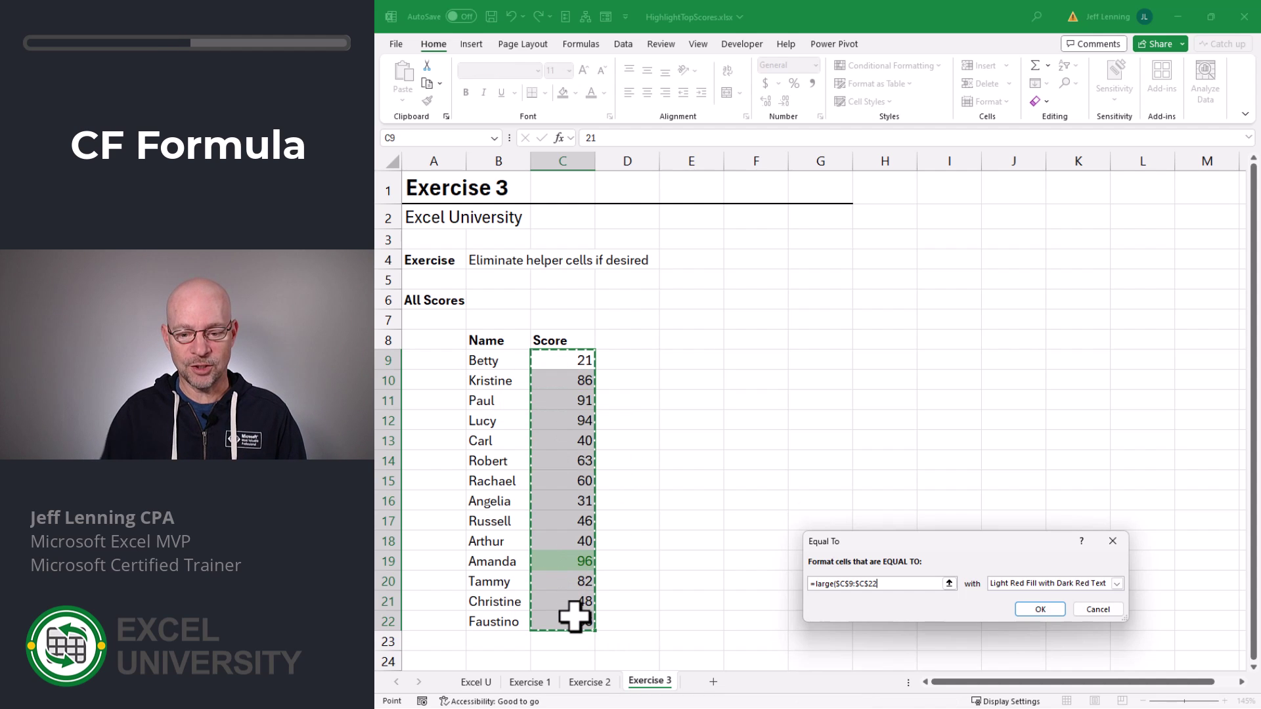
type(",2")
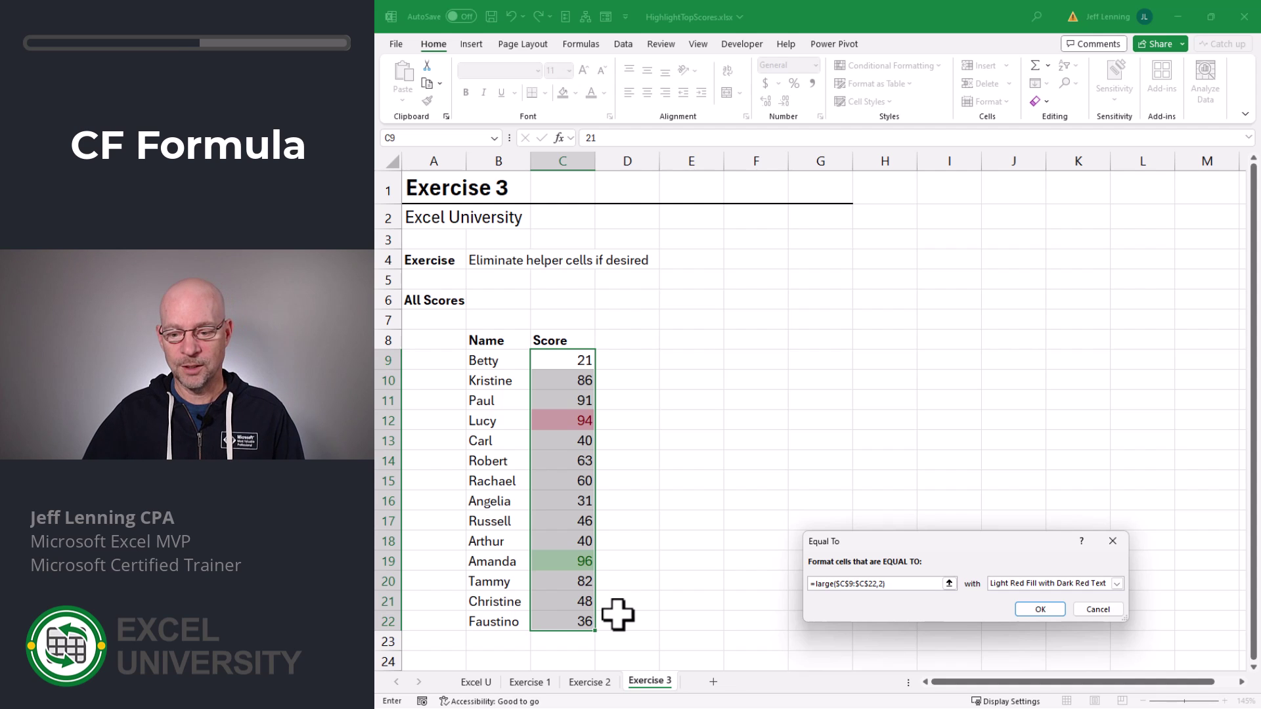
left_click(1045, 585)
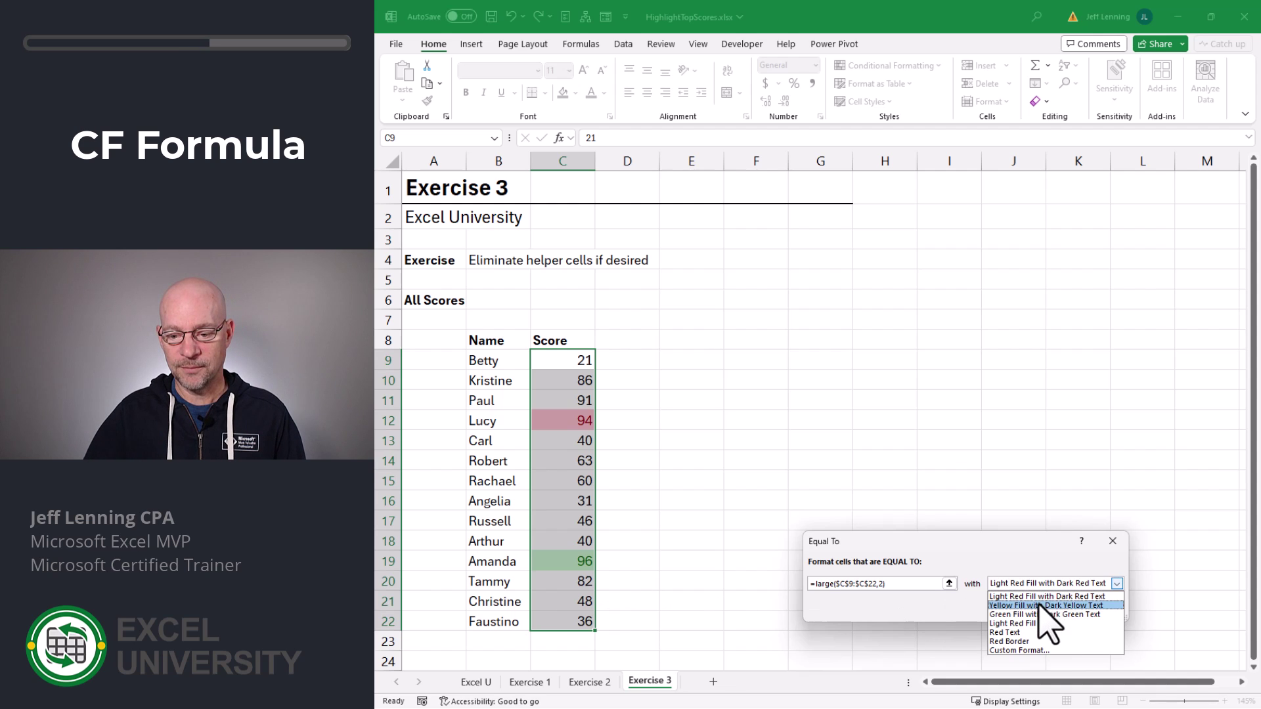
left_click(1040, 606)
left_click(1040, 609)
left_click(919, 65)
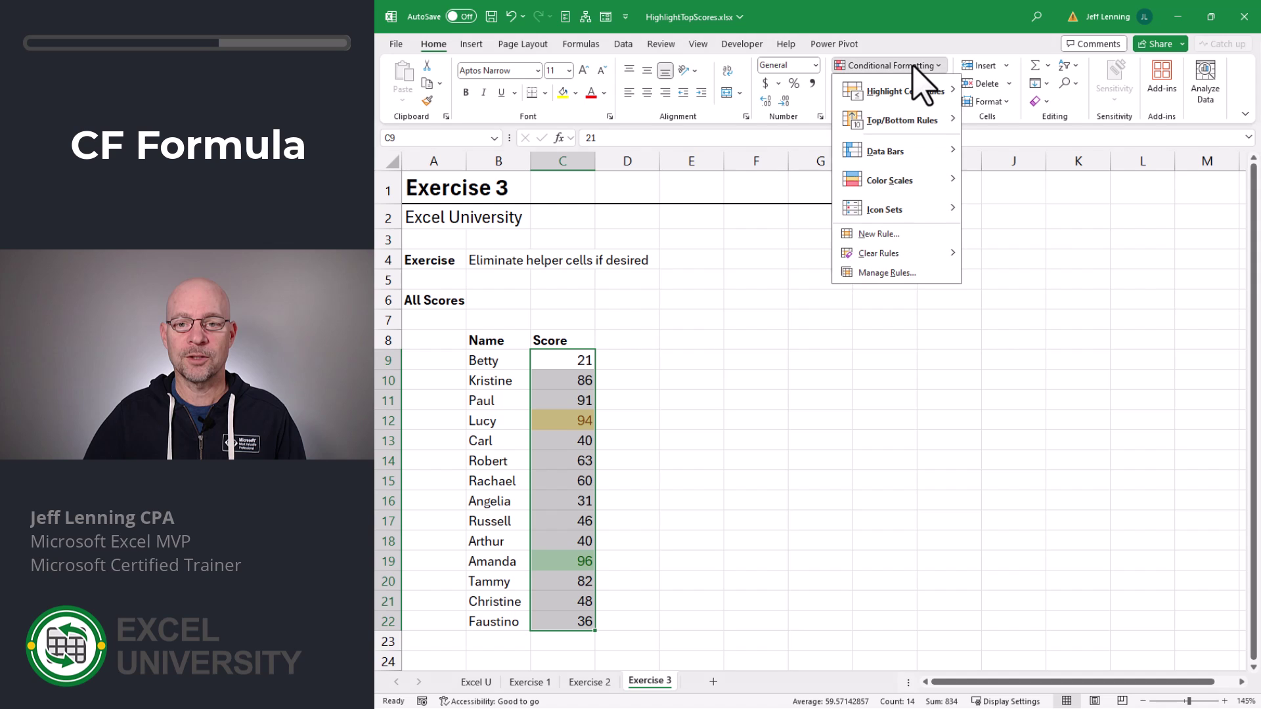
Add an Equal To rule =LARGE($C$9:$C$22,3) keeping Light Red Fill, then reselect C9:C22
mouse_move(914, 94)
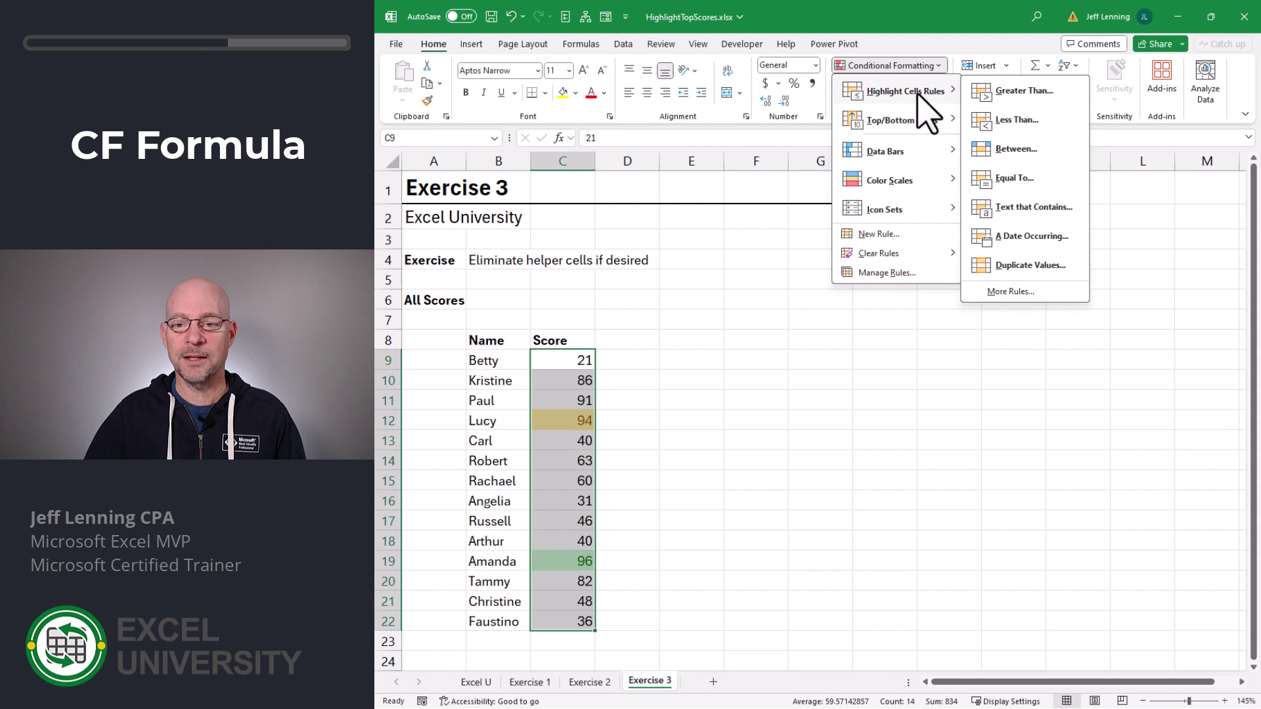
left_click(1014, 178)
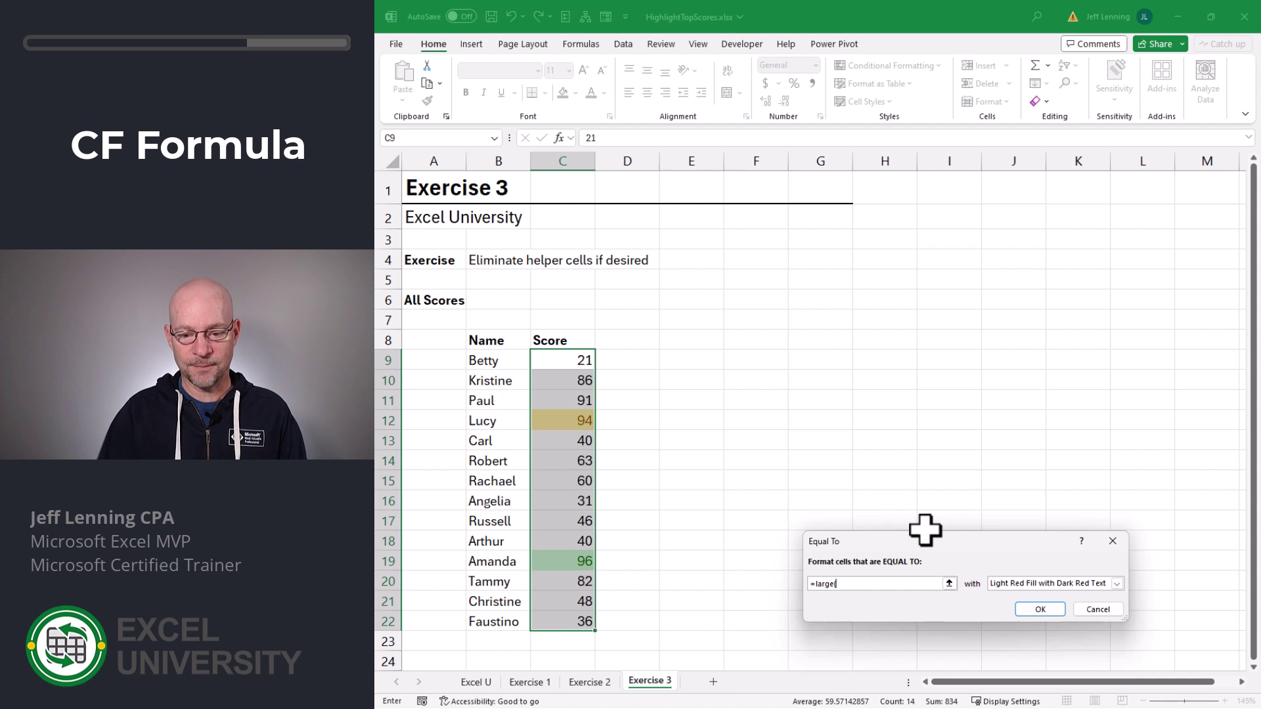
type("=large(")
left_click_drag(578, 360, 581, 622)
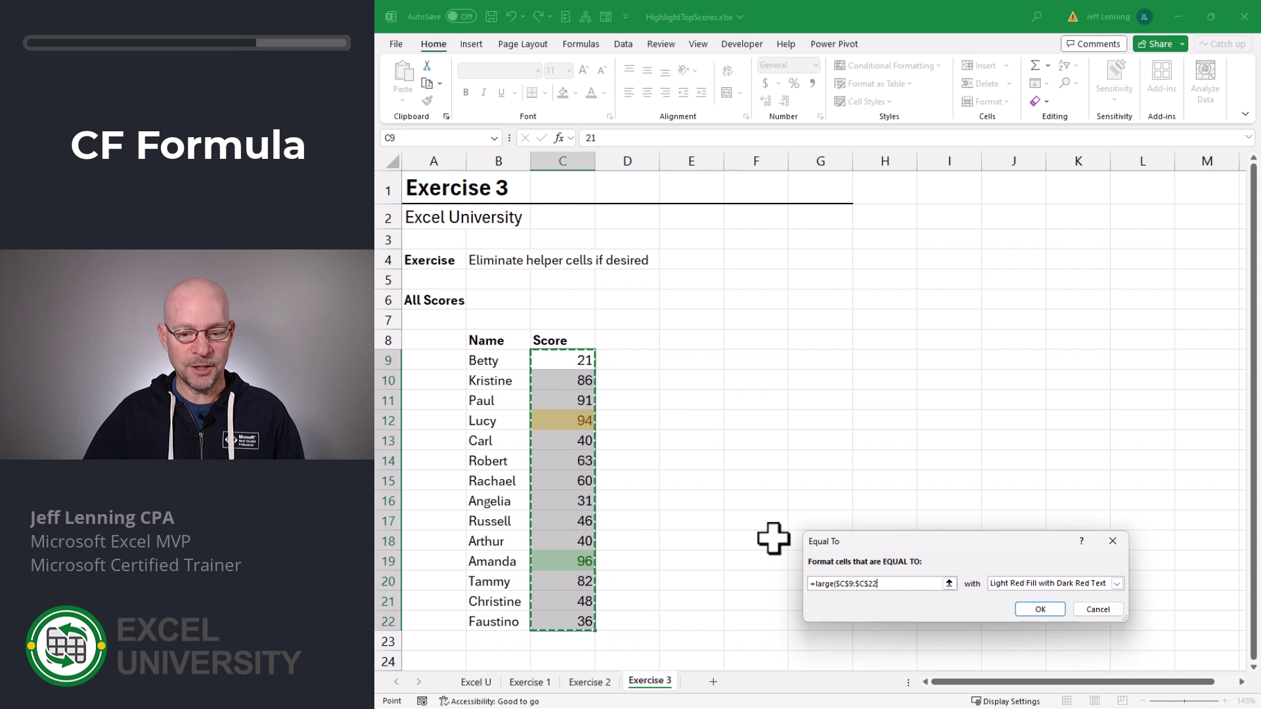
type(",3")
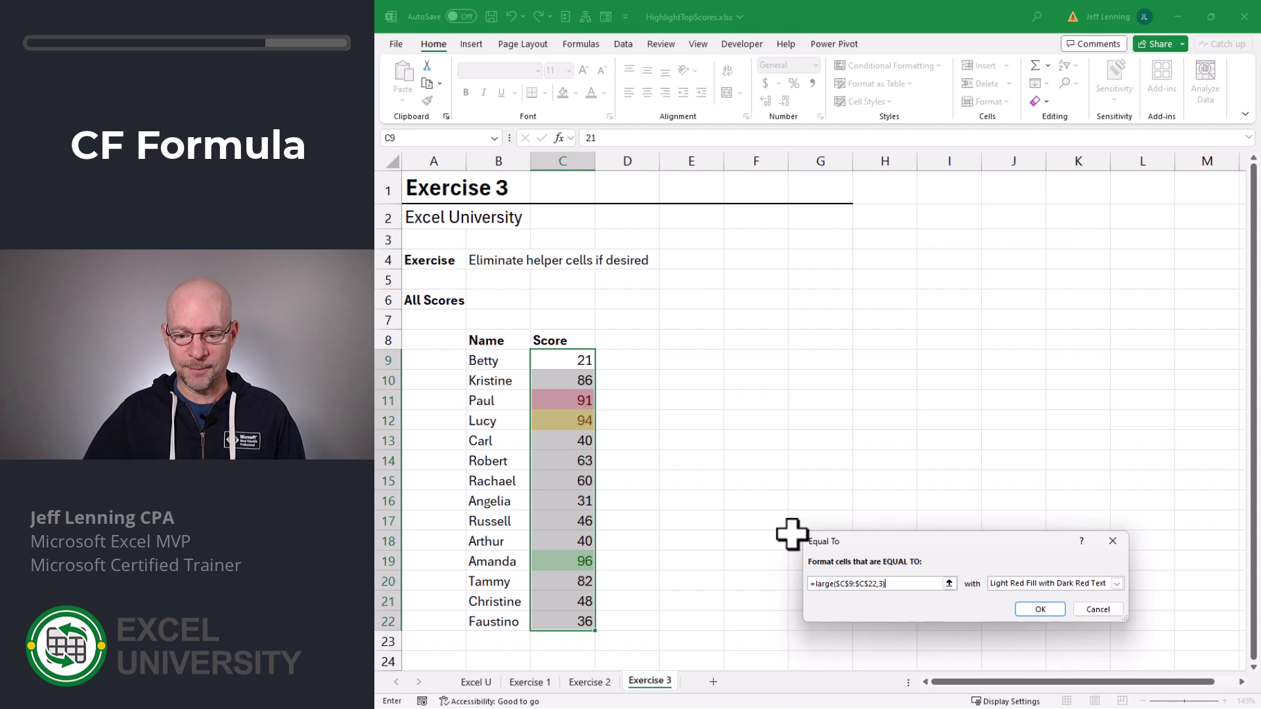
left_click(1040, 609)
left_click_drag(577, 359, 577, 622)
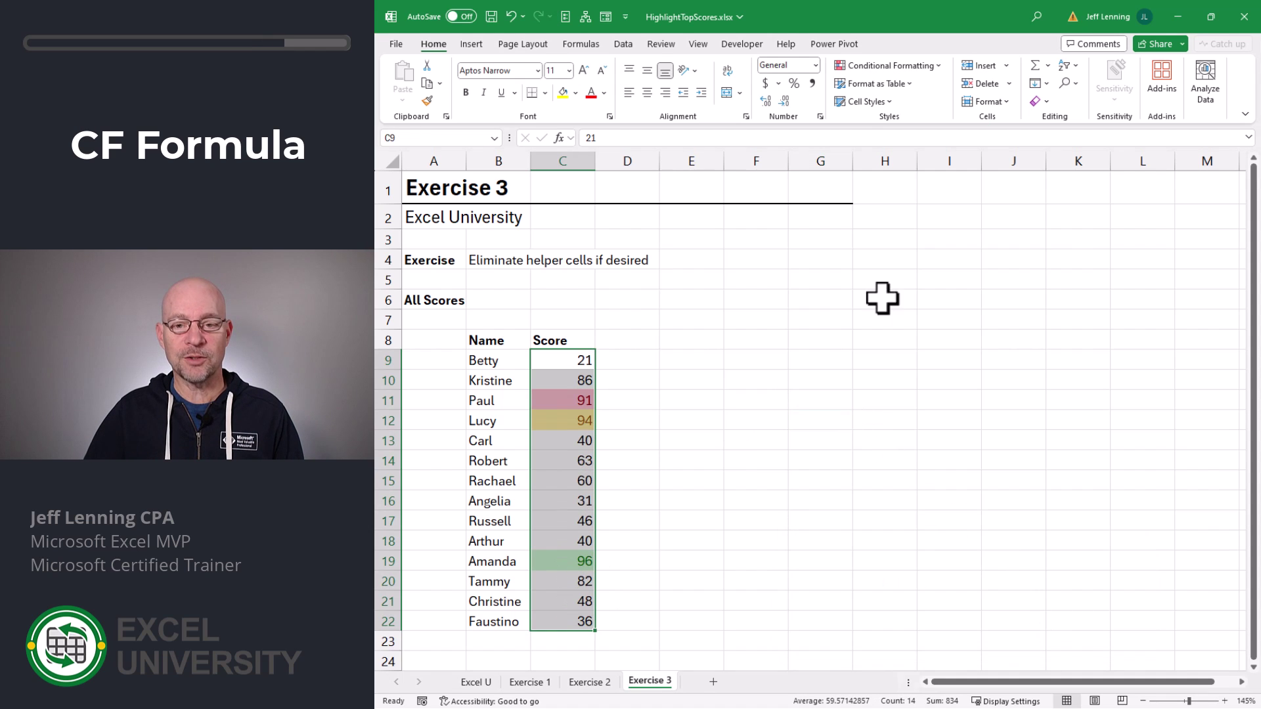
In the Rules Manager, move the LARGE(...,1) rule to the top and the LARGE(...,2) rule up once
left_click(890, 67)
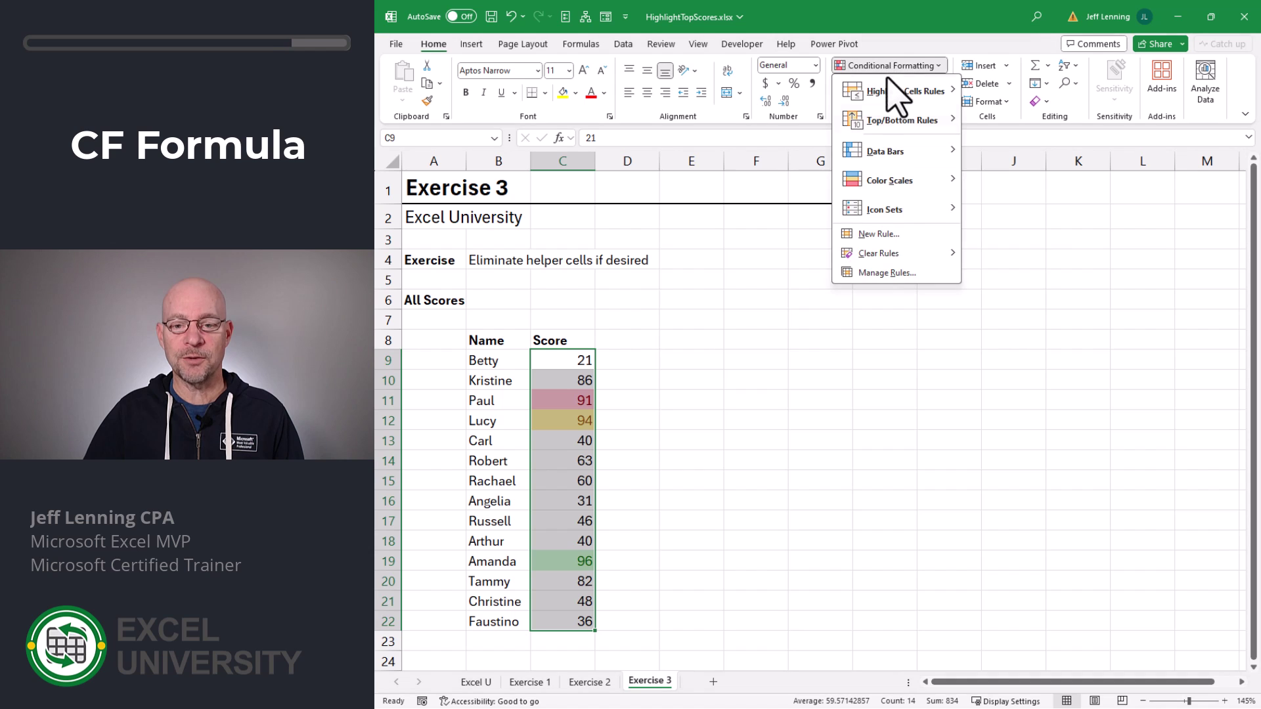
left_click(891, 274)
left_click(865, 602)
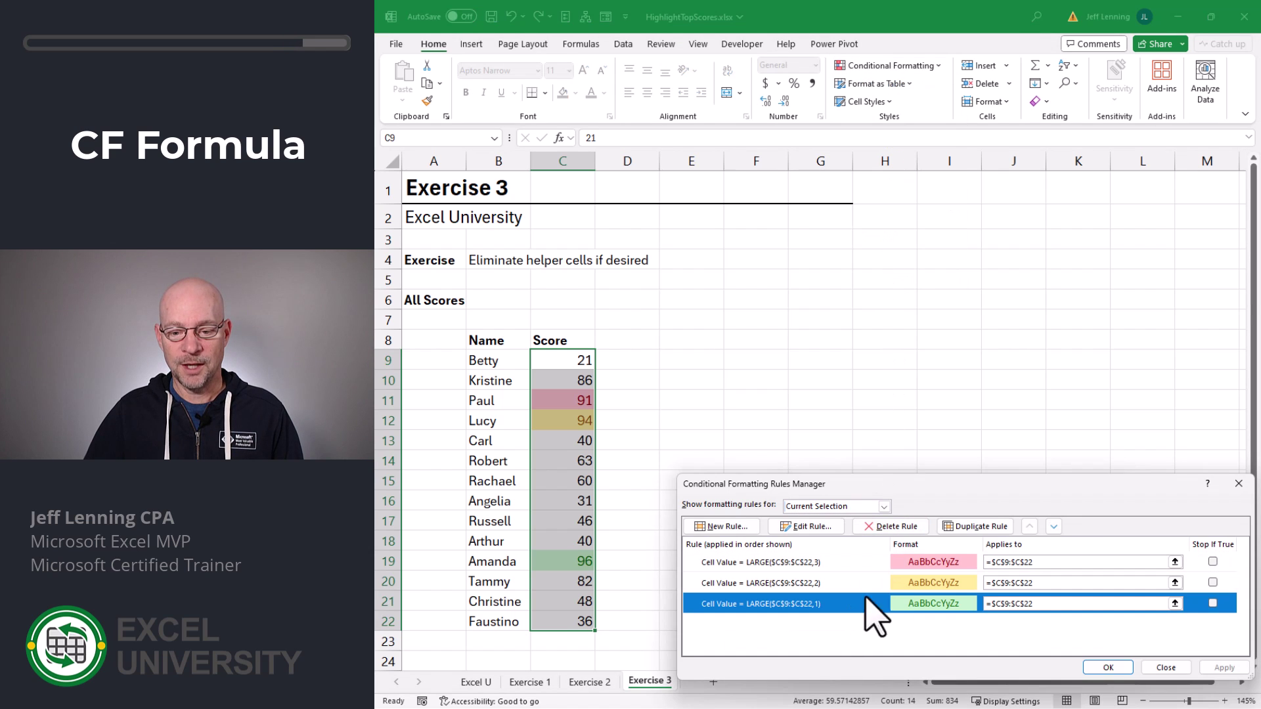
left_click(1029, 526)
left_click(1030, 526)
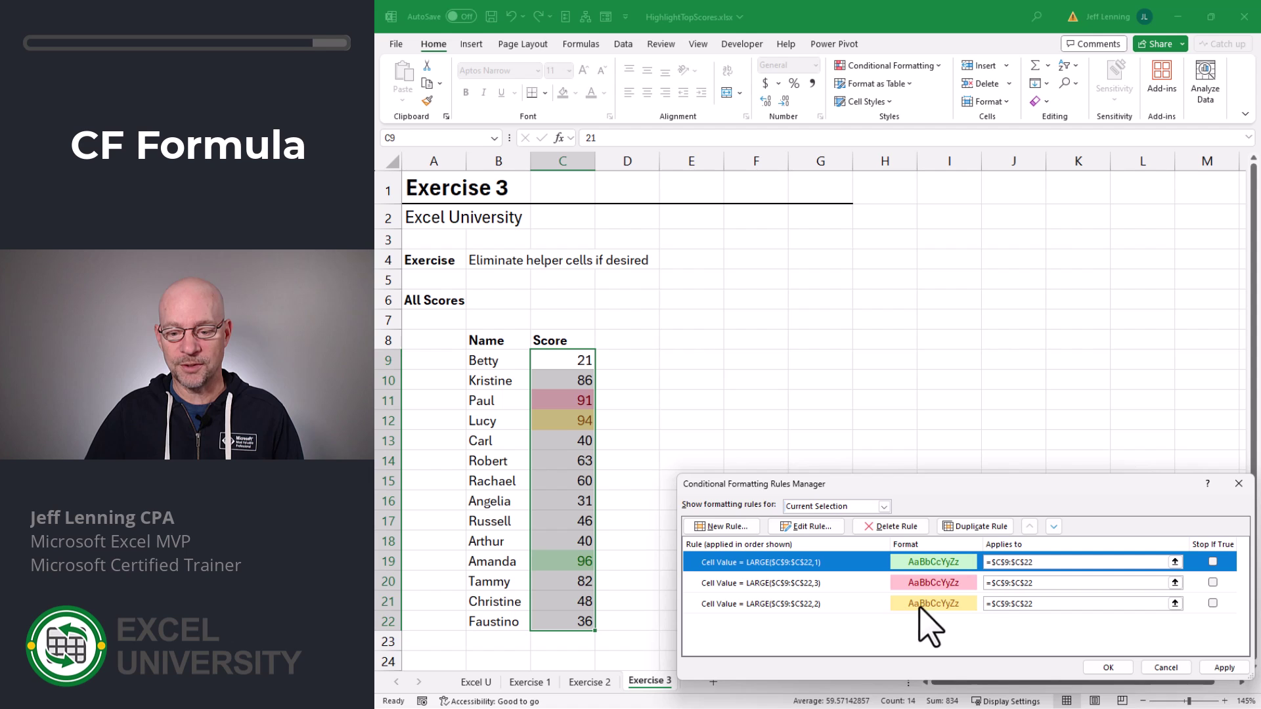
left_click(919, 605)
left_click(1031, 526)
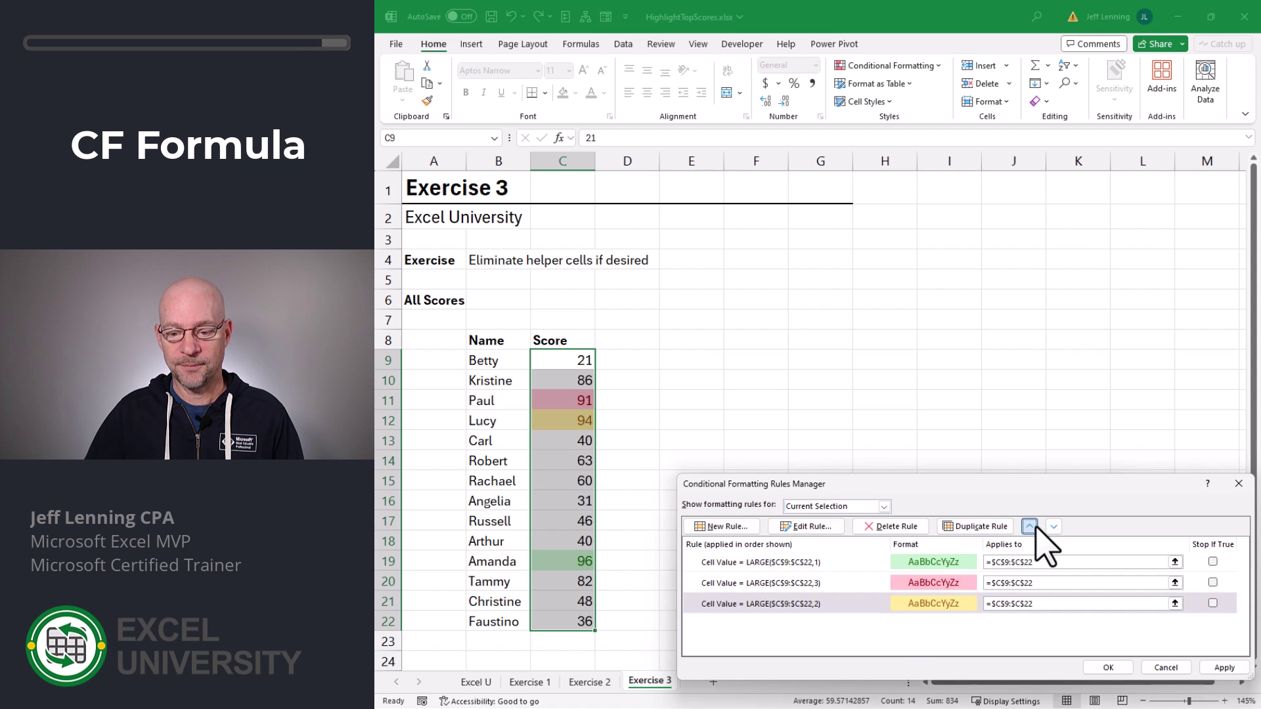